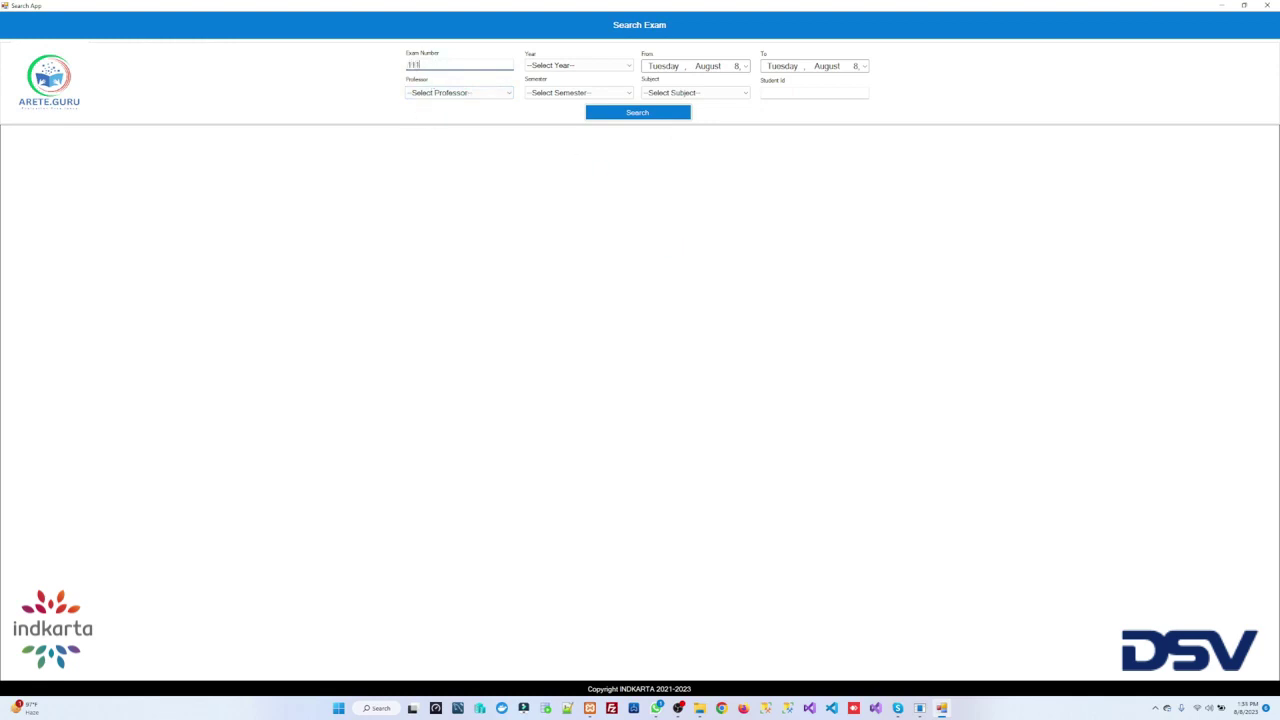
Step: Search for exam number 111, review a result row, and bring up the professor list
{"action": "left_click", "coordinate": [607, 116]}
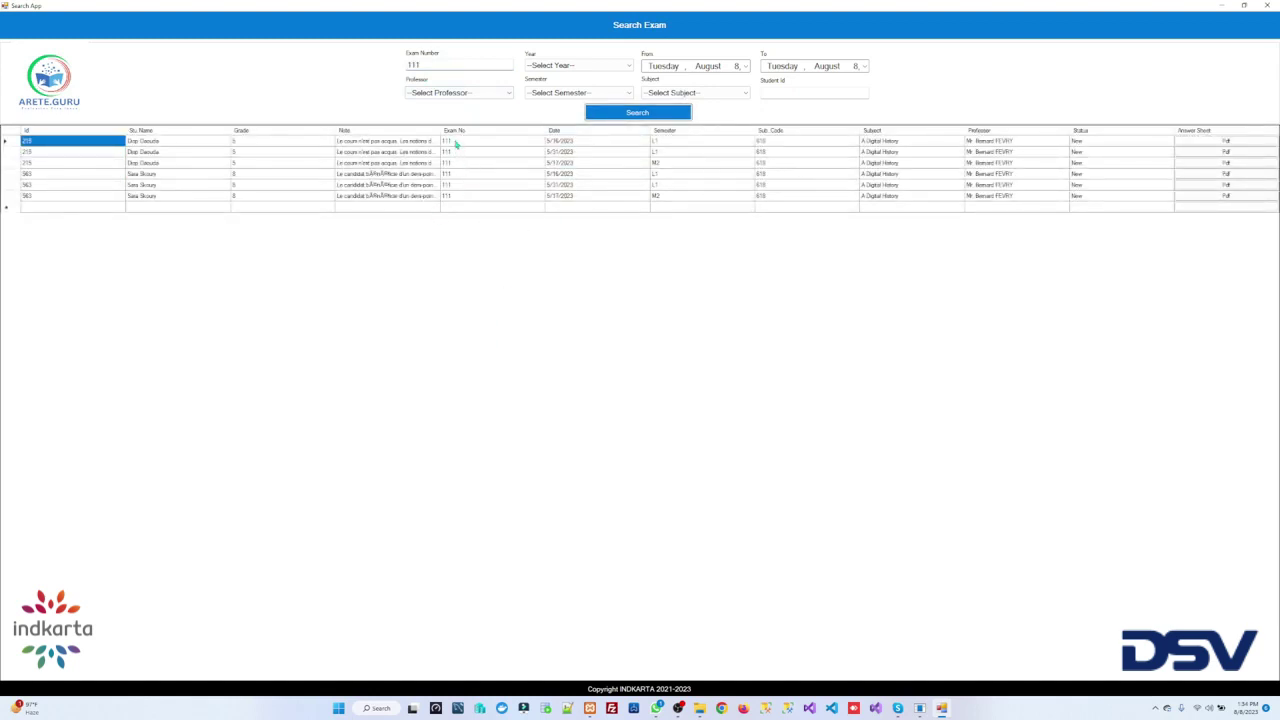
{"action": "left_click", "coordinate": [452, 197]}
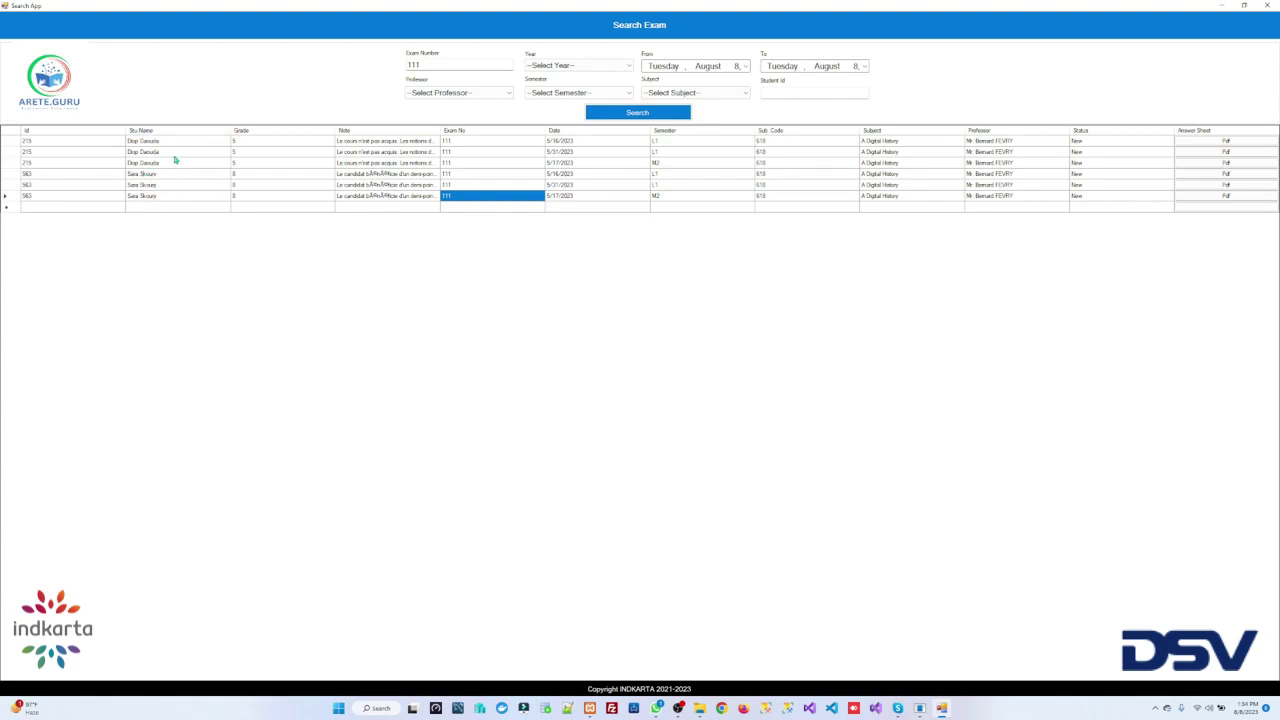
{"action": "left_click", "coordinate": [443, 93]}
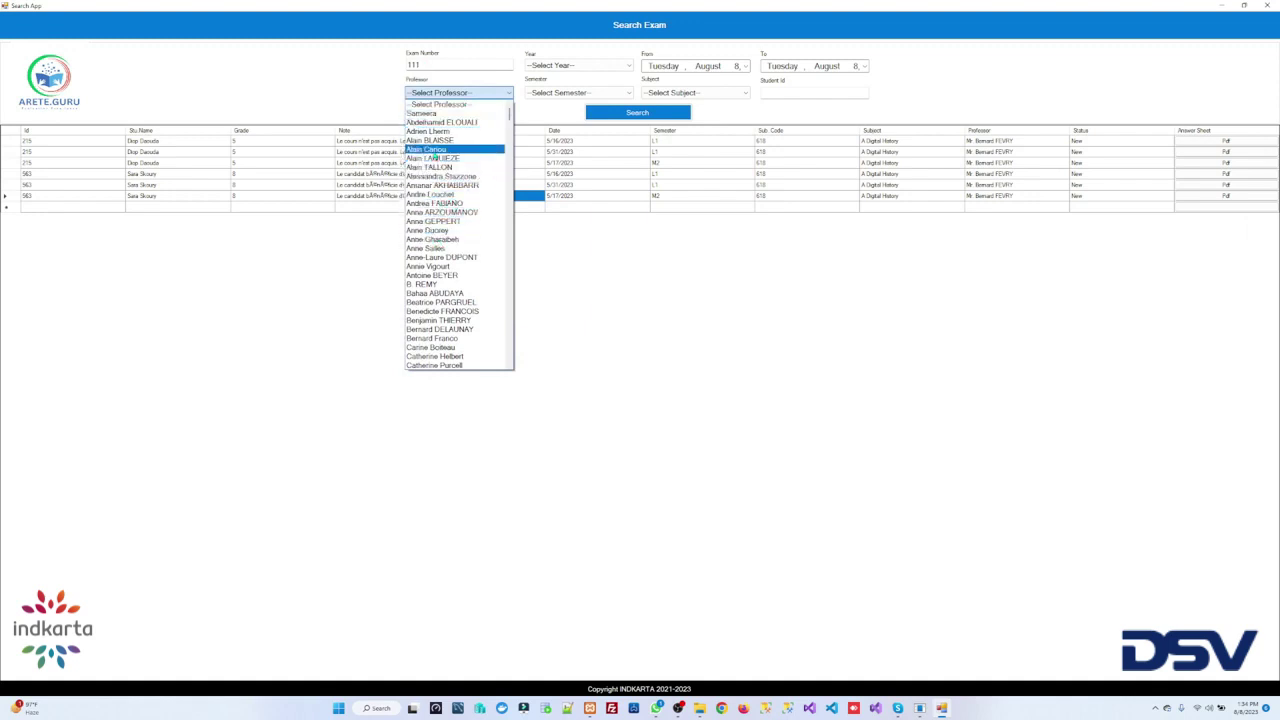
{"action": "left_click", "coordinate": [448, 149]}
{"action": "left_click", "coordinate": [608, 116]}
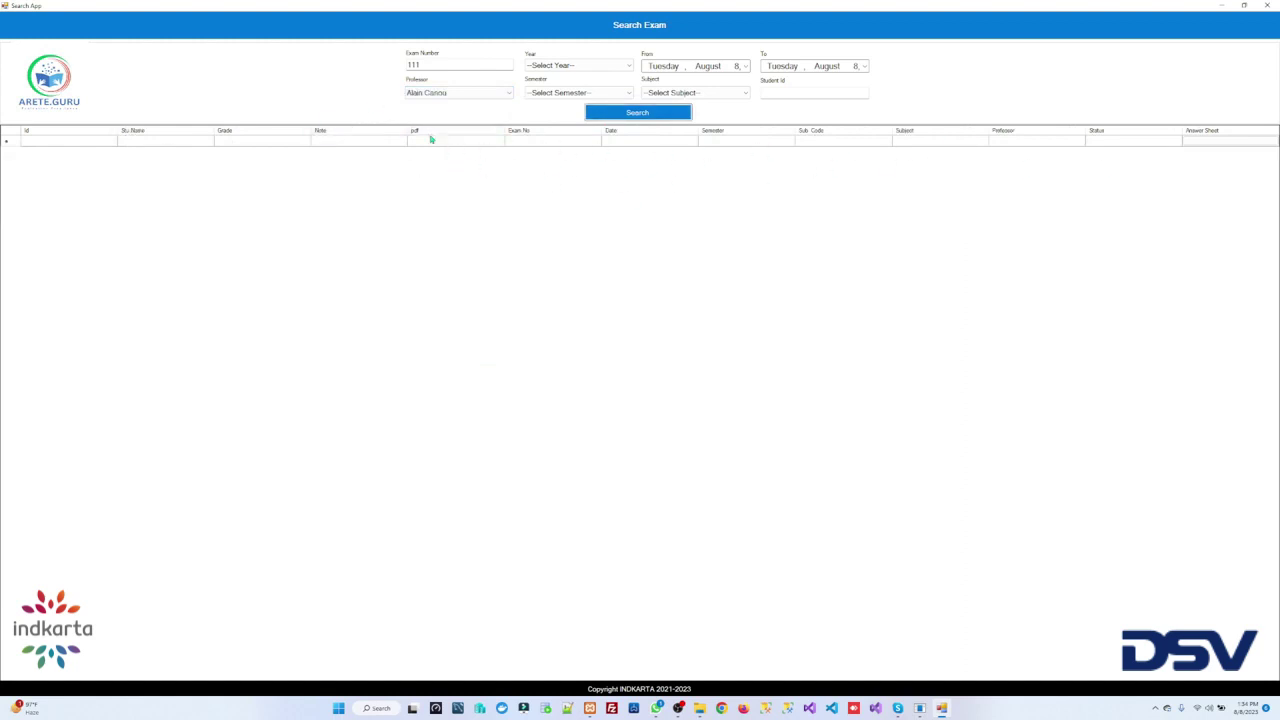
{"action": "double_click", "coordinate": [446, 64]}
{"action": "type", "text": "222"}
{"action": "left_click", "coordinate": [625, 112]}
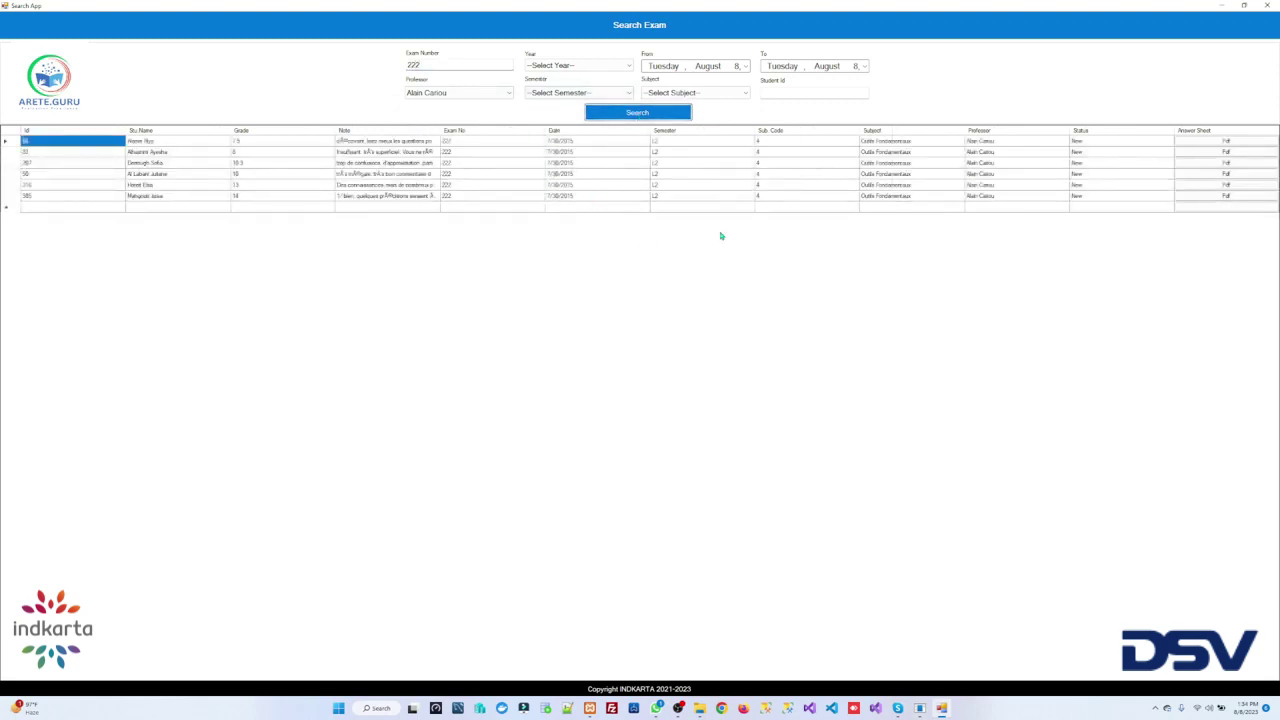
{"action": "double_click", "coordinate": [456, 65]}
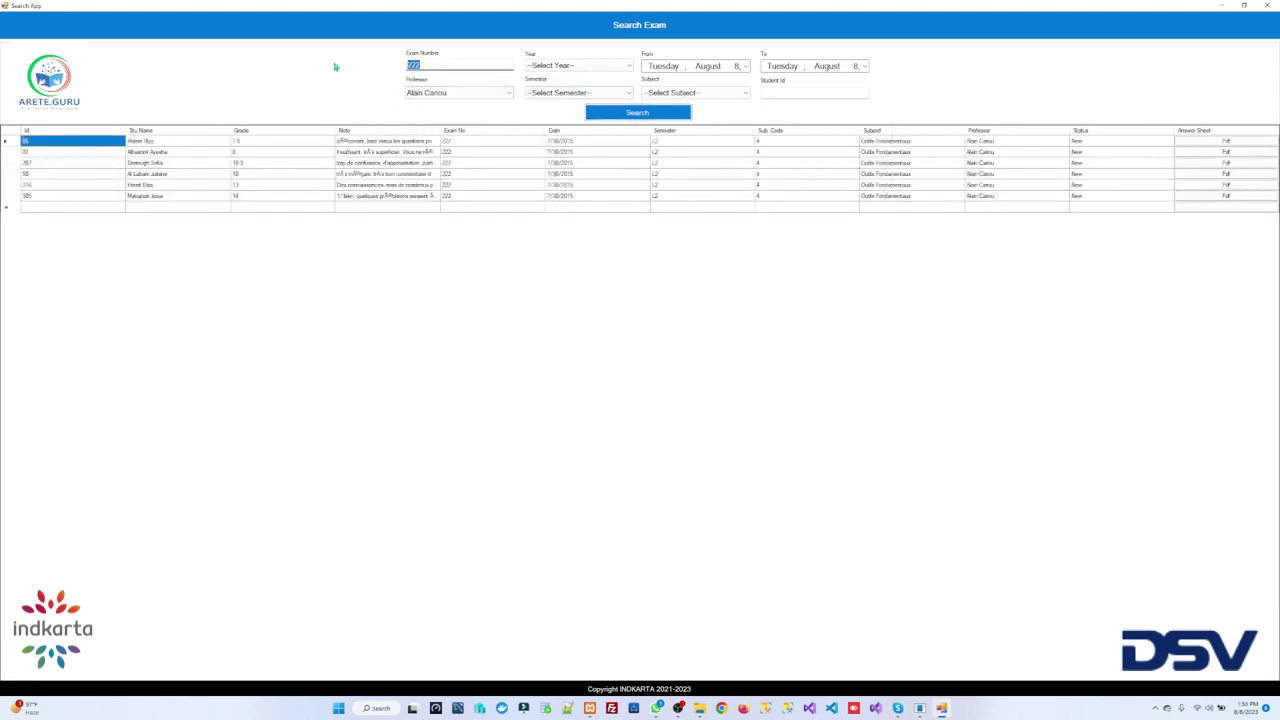
{"action": "key", "text": "BackSpace"}
{"action": "left_click", "coordinate": [414, 93]}
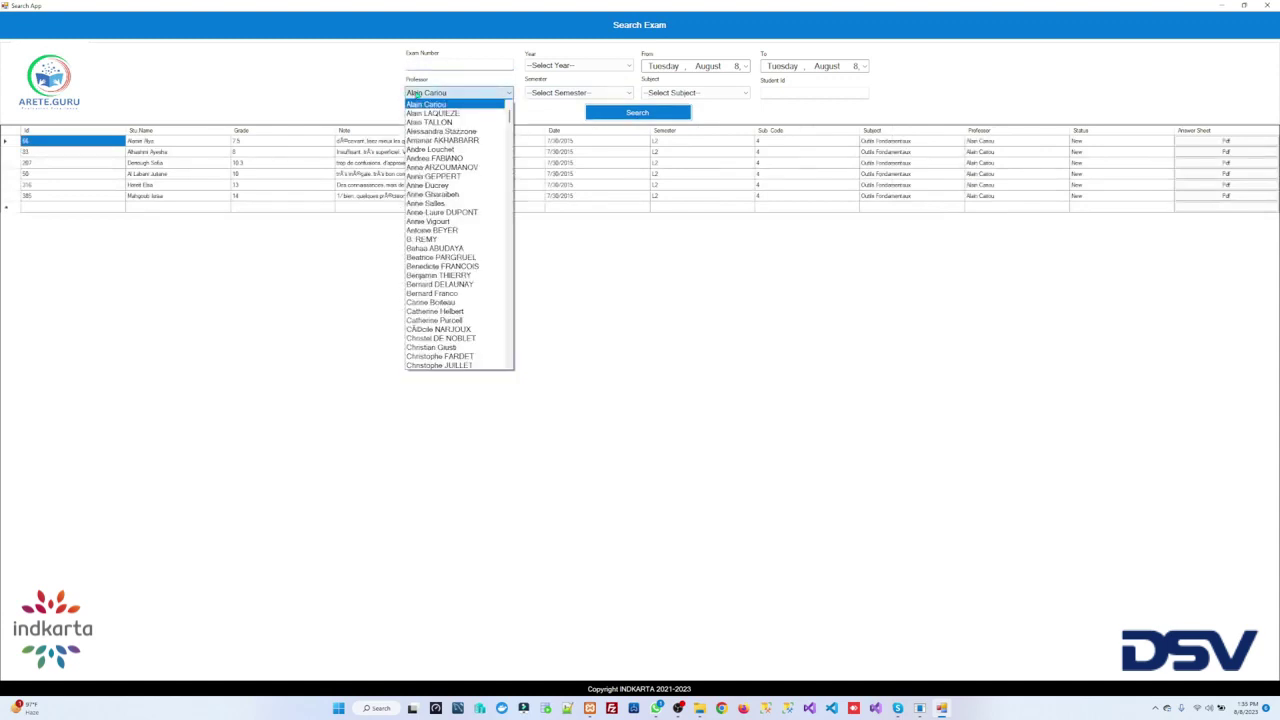
{"action": "left_click", "coordinate": [422, 239]}
{"action": "left_click", "coordinate": [632, 115]}
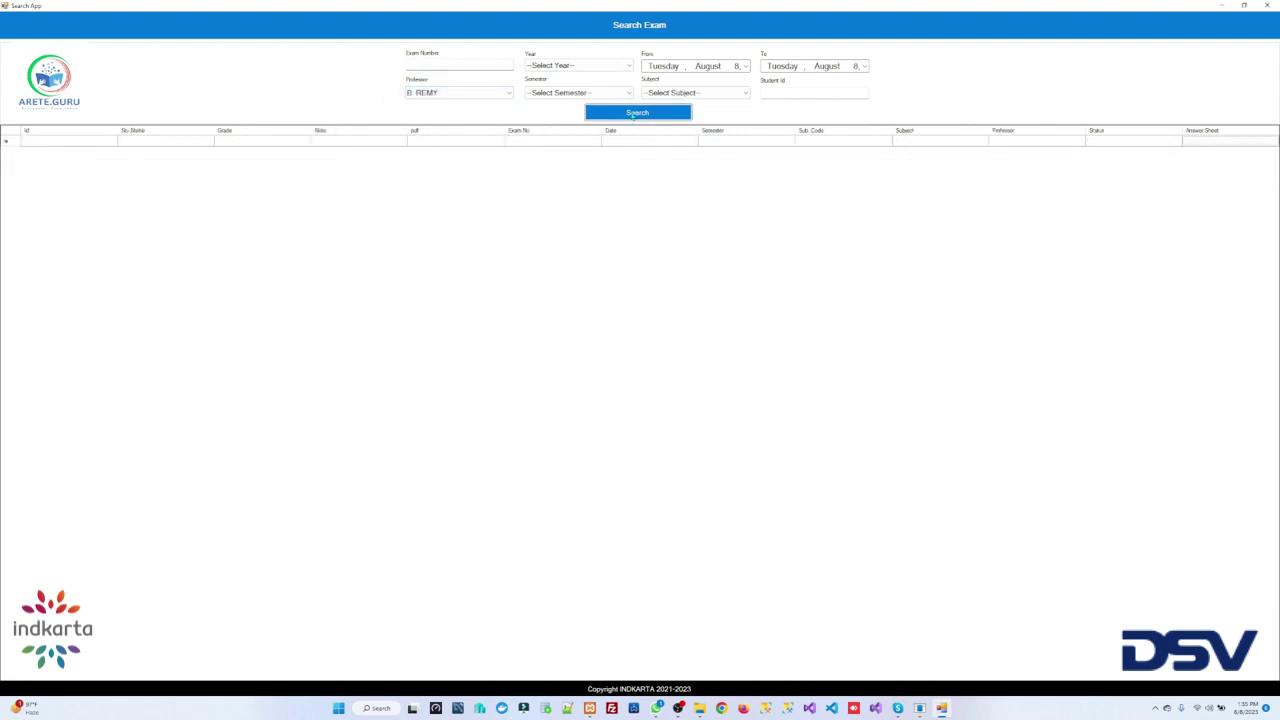
{"action": "left_click", "coordinate": [462, 92]}
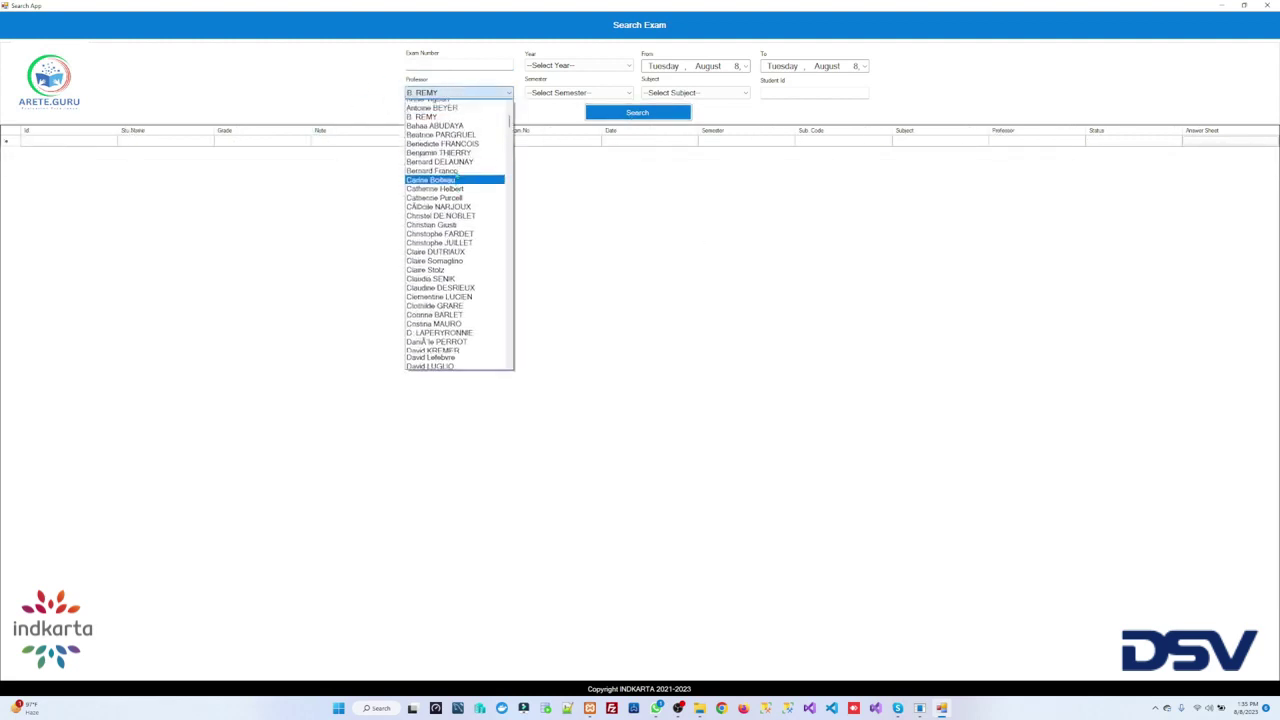
{"action": "scroll", "coordinate": [455, 200], "scroll_direction": "up", "scroll_amount": 3}
{"action": "left_click", "coordinate": [440, 175]}
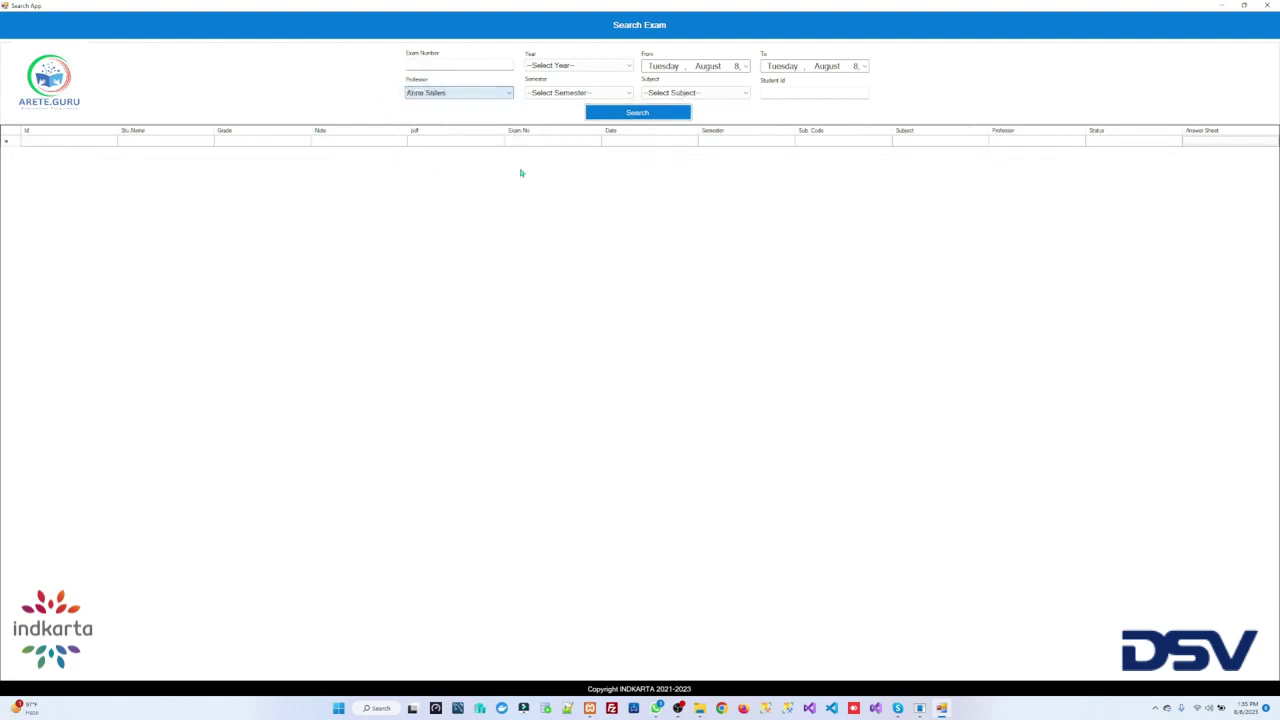
{"action": "left_click", "coordinate": [632, 116]}
{"action": "left_click", "coordinate": [461, 95]}
{"action": "scroll", "coordinate": [460, 204], "scroll_direction": "up", "scroll_amount": 3}
{"action": "scroll", "coordinate": [460, 204], "scroll_direction": "up", "scroll_amount": 3}
{"action": "scroll", "coordinate": [460, 204], "scroll_direction": "up", "scroll_amount": 1}
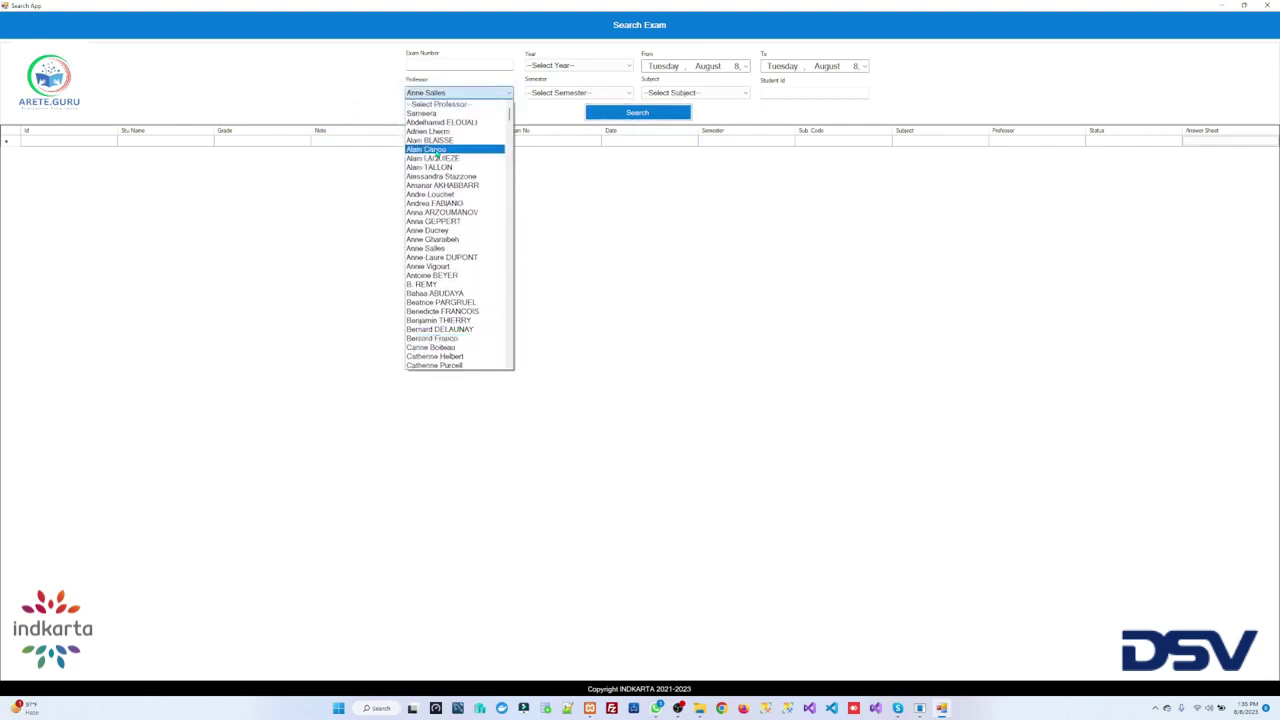
{"action": "left_click", "coordinate": [430, 141]}
{"action": "left_click", "coordinate": [615, 113]}
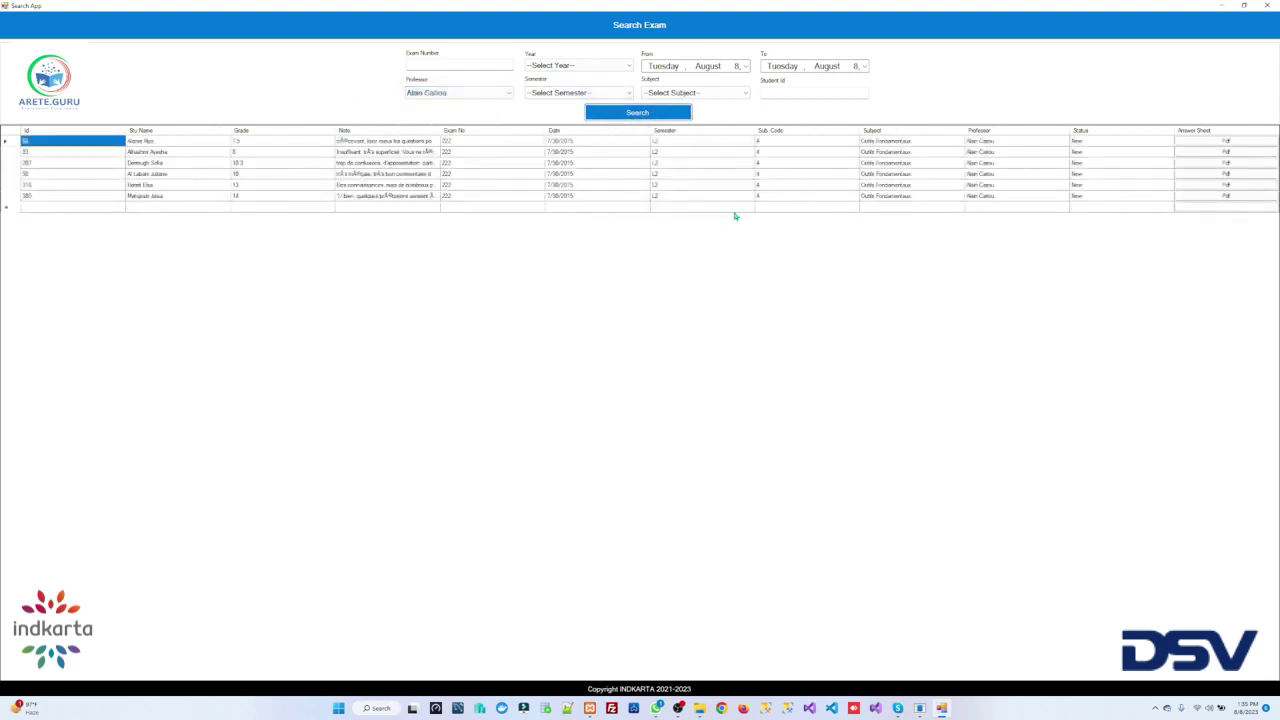
Step: Reset Professor to --Select Professor-- and search all semester L1 exams
{"action": "left_click", "coordinate": [558, 93]}
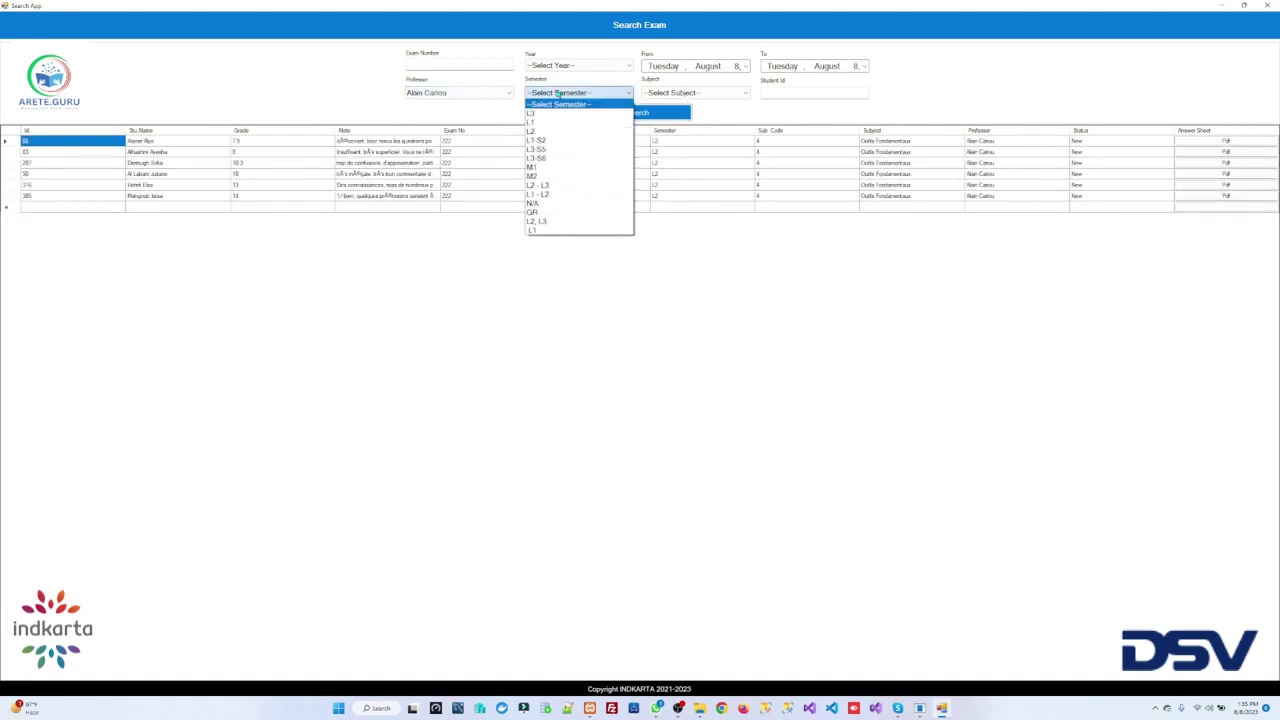
{"action": "left_click", "coordinate": [428, 97]}
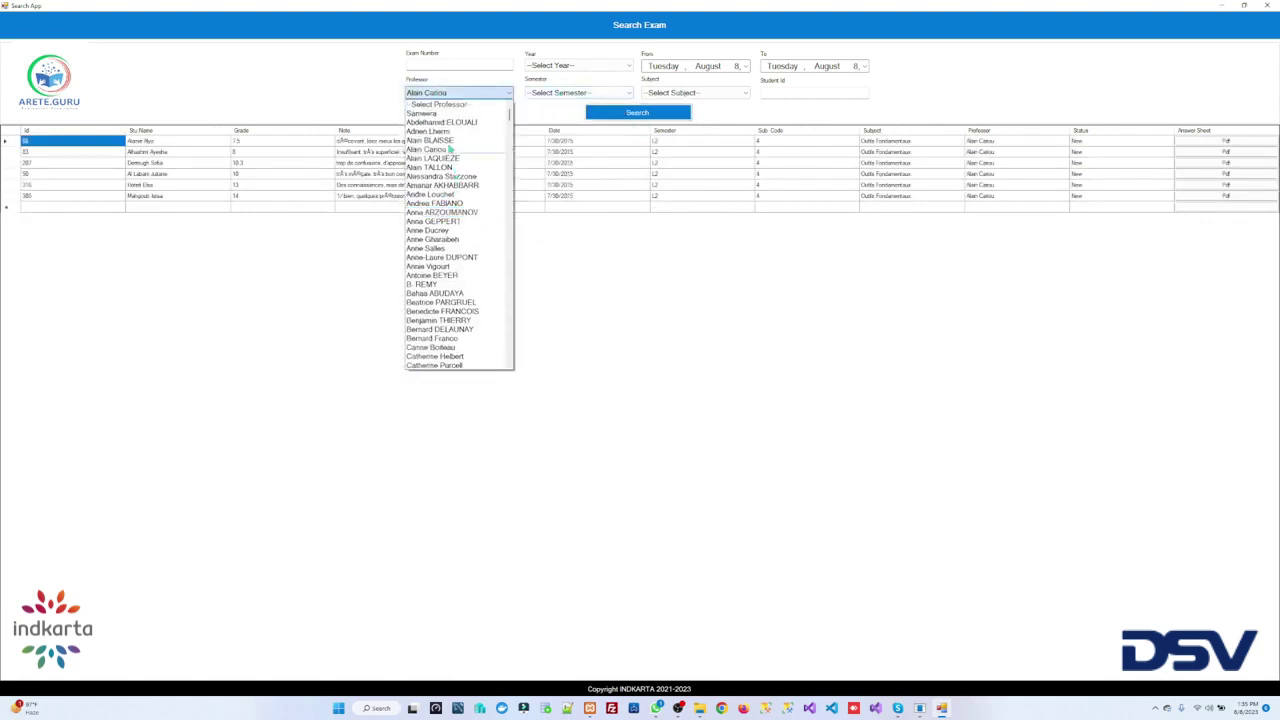
{"action": "left_click", "coordinate": [437, 104]}
{"action": "left_click", "coordinate": [575, 92]}
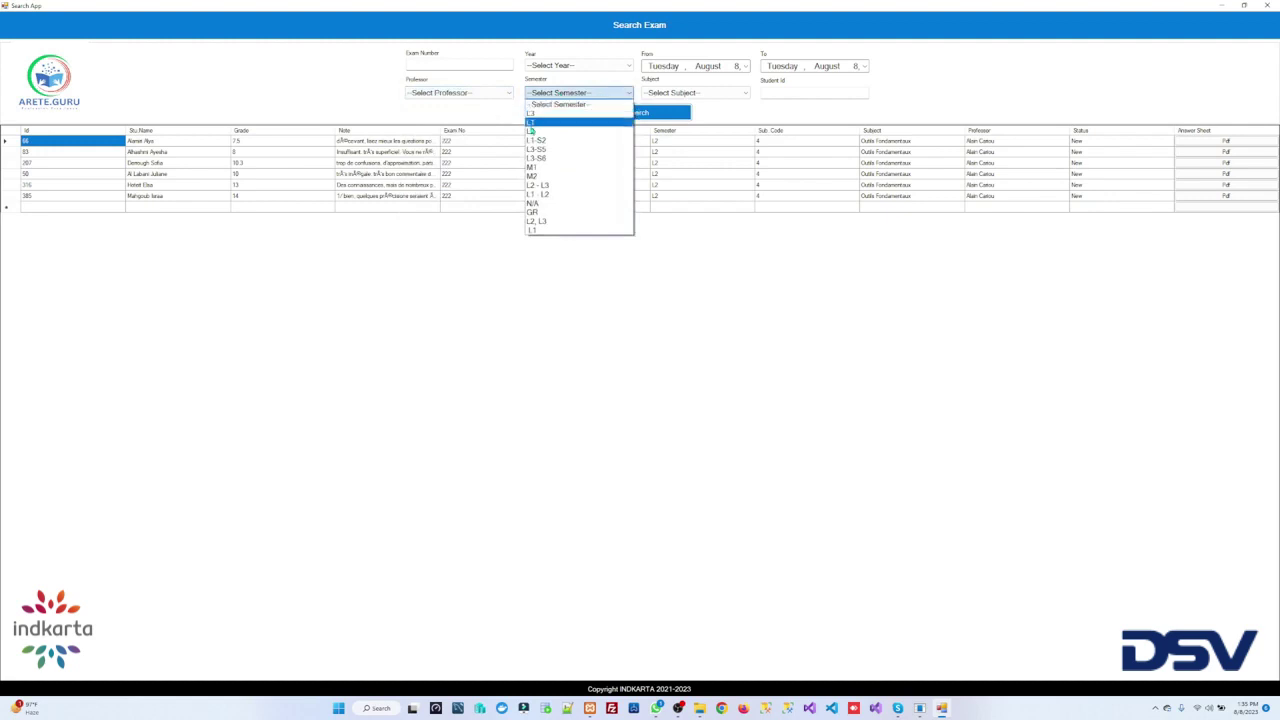
{"action": "left_click", "coordinate": [531, 123]}
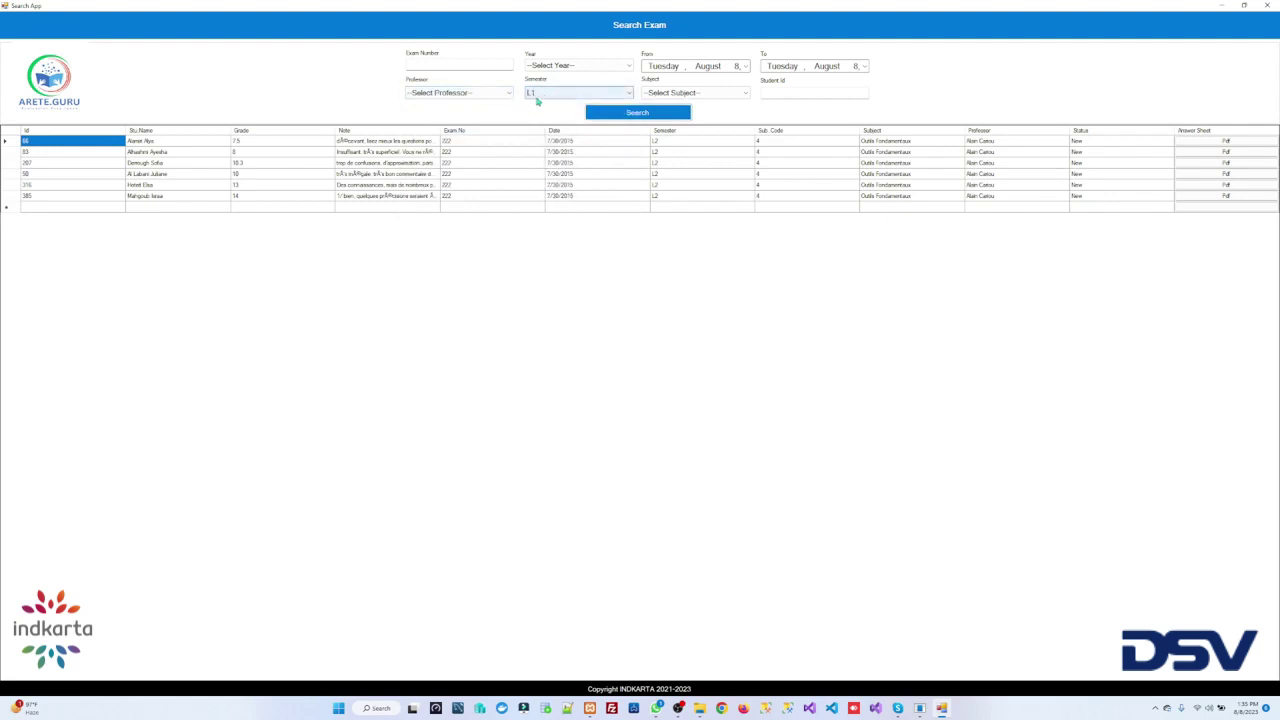
{"action": "left_click", "coordinate": [615, 113]}
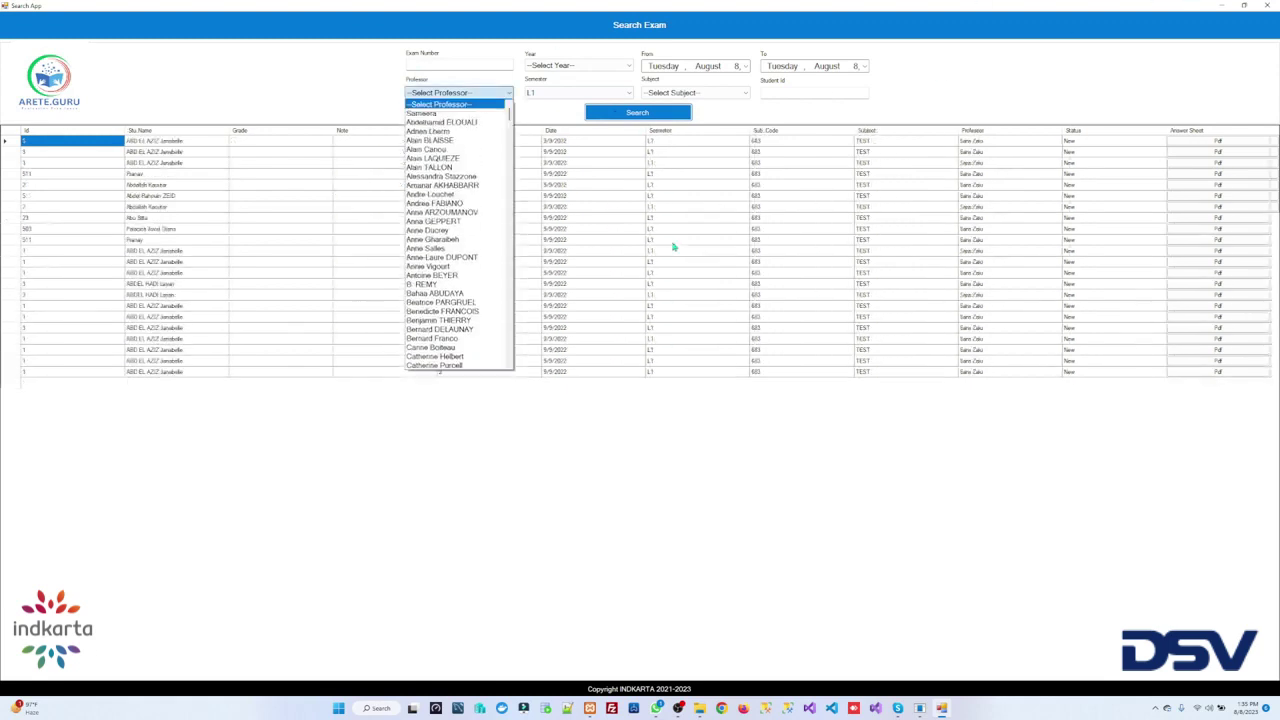
Step: Scroll through the L1 results and select one exam row
{"action": "scroll", "coordinate": [850, 372], "scroll_direction": "down", "scroll_amount": 2}
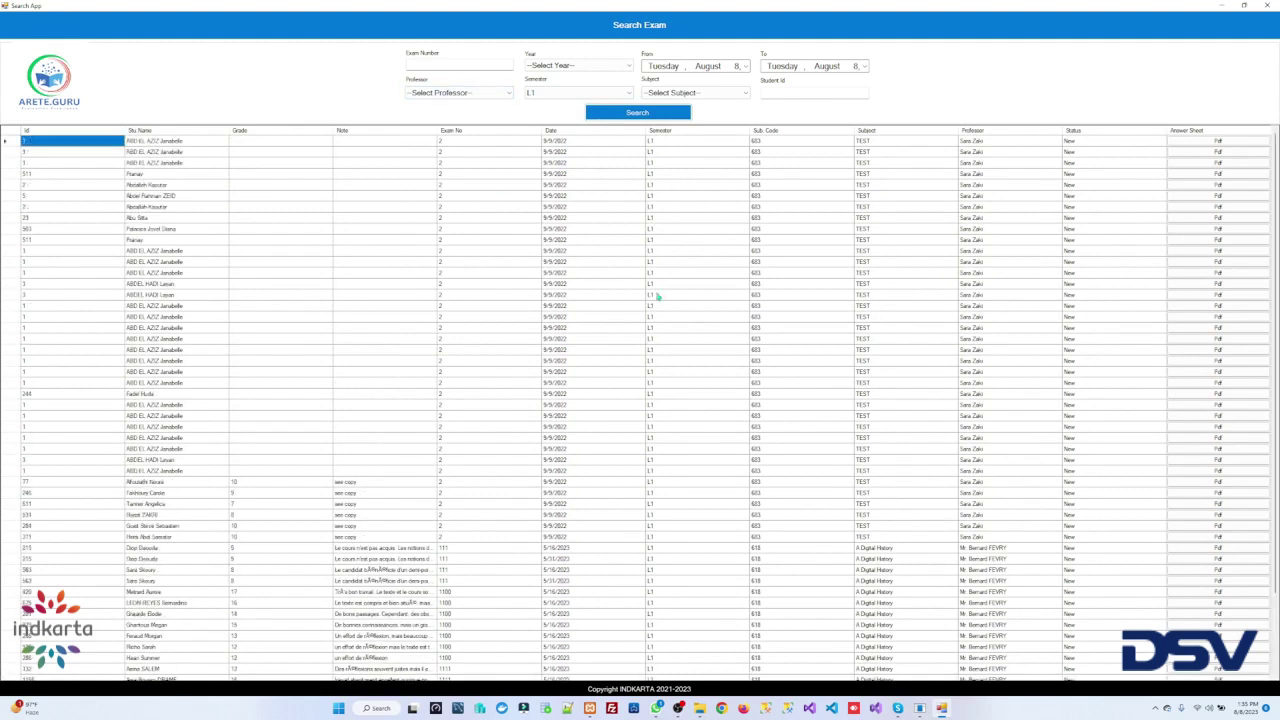
{"action": "scroll", "coordinate": [758, 229], "scroll_direction": "down", "scroll_amount": 1}
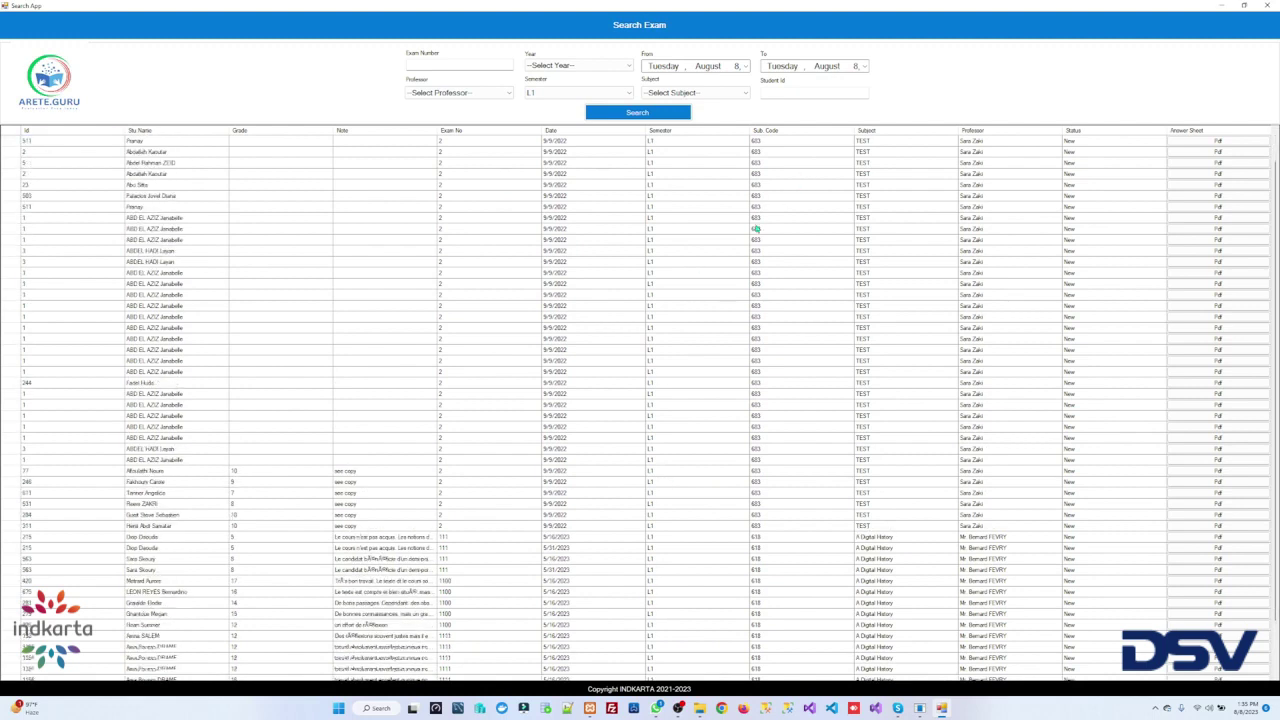
{"action": "left_click", "coordinate": [662, 318]}
{"action": "left_click", "coordinate": [660, 285]}
{"action": "scroll", "coordinate": [873, 295], "scroll_direction": "up", "scroll_amount": 3}
{"action": "scroll", "coordinate": [873, 295], "scroll_direction": "up", "scroll_amount": 1}
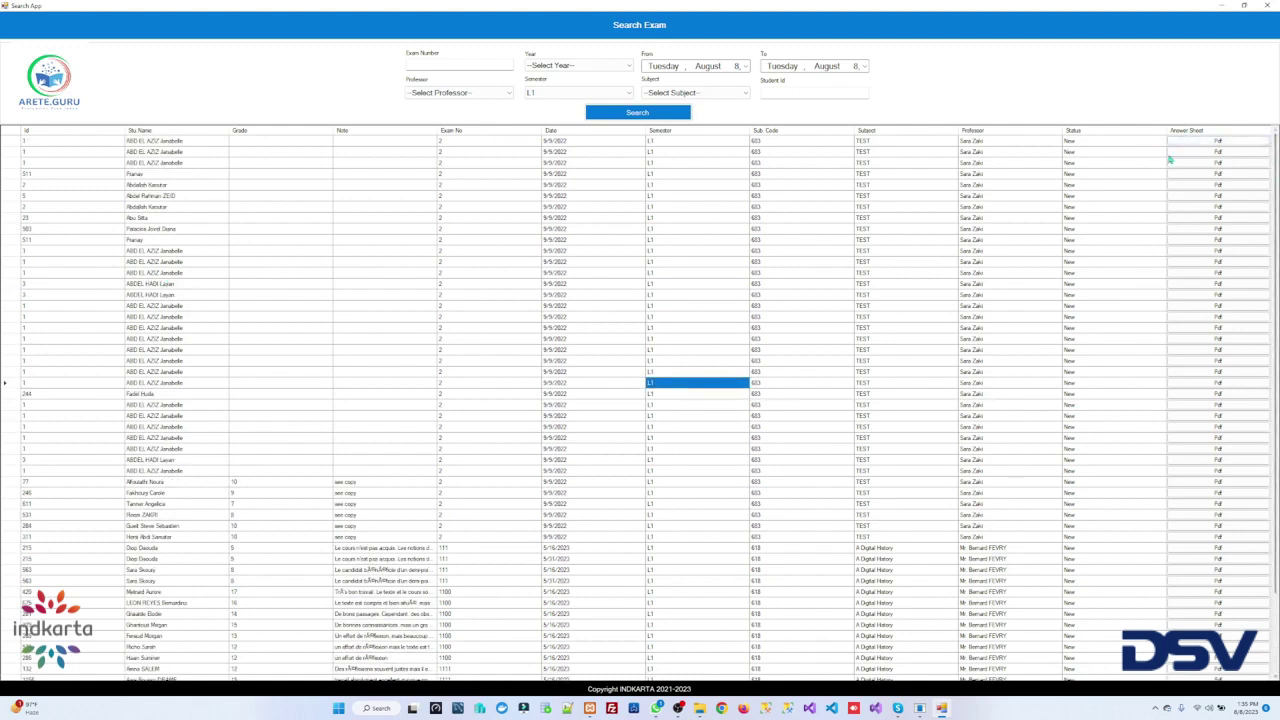
{"action": "left_click", "coordinate": [10, 251]}
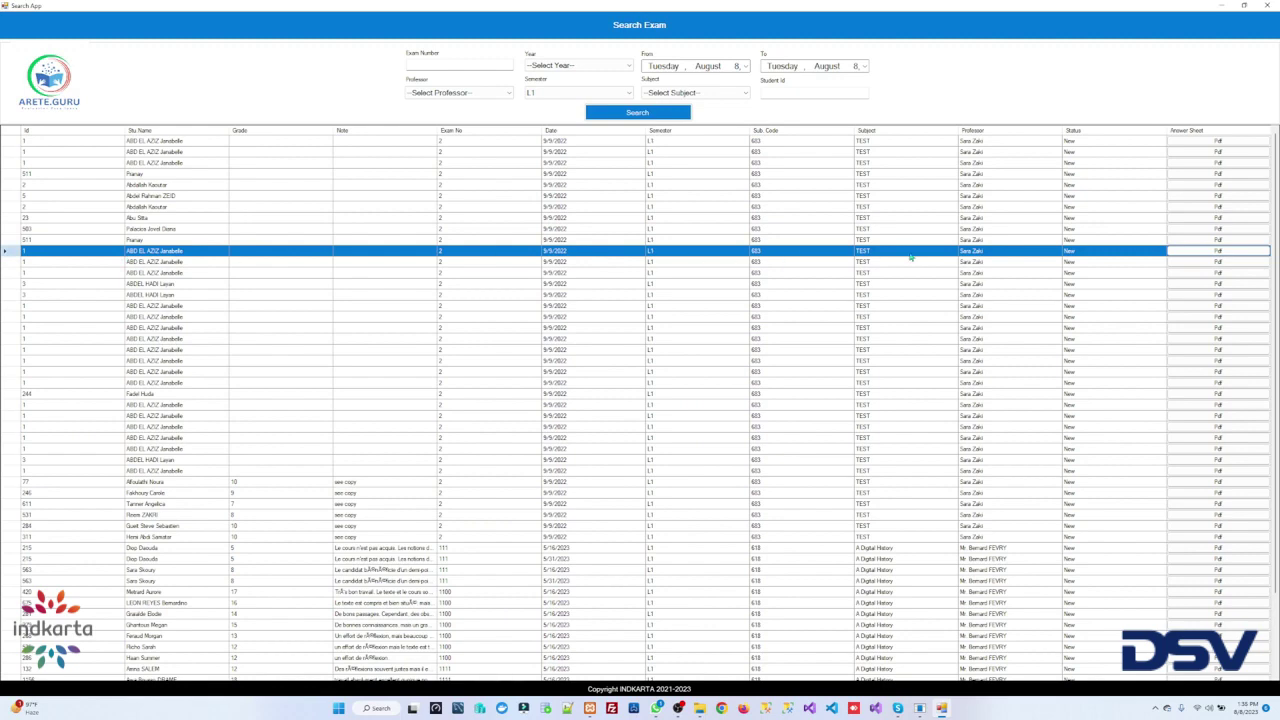
Step: Preview the exam's answer sheet, scroll to its last page, and close it
{"action": "left_click", "coordinate": [1243, 252]}
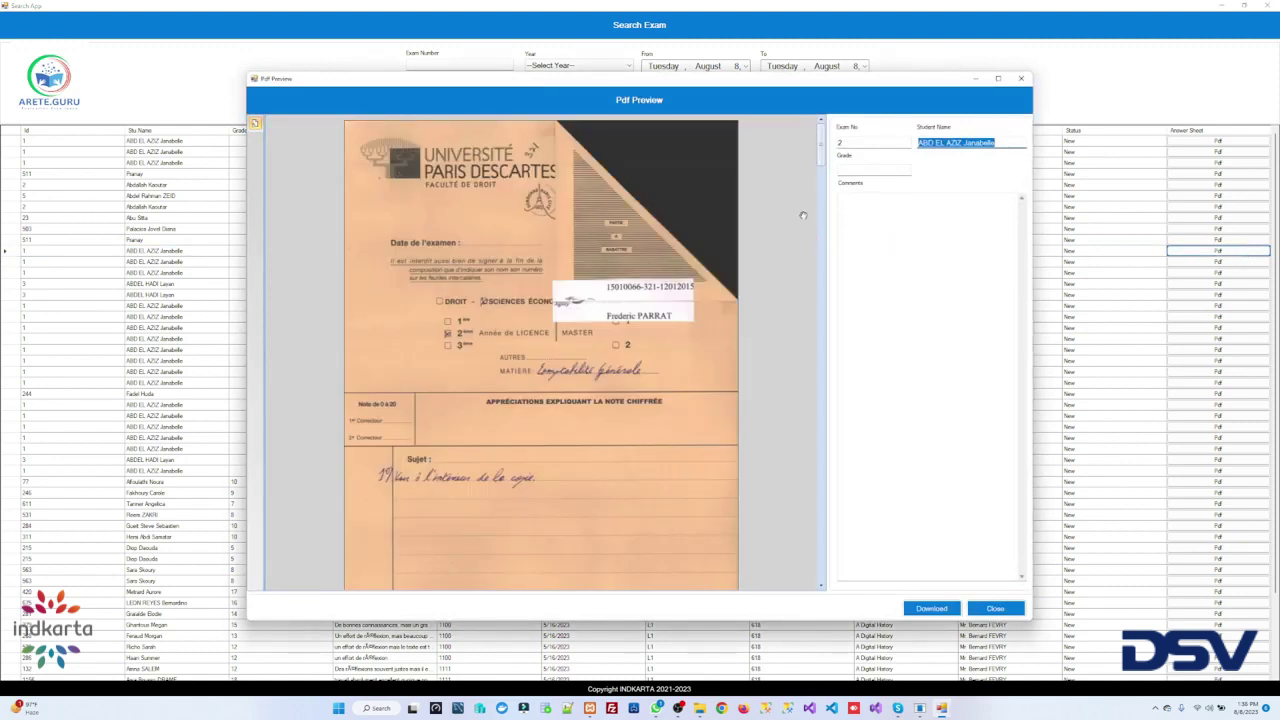
{"action": "left_click", "coordinate": [885, 231]}
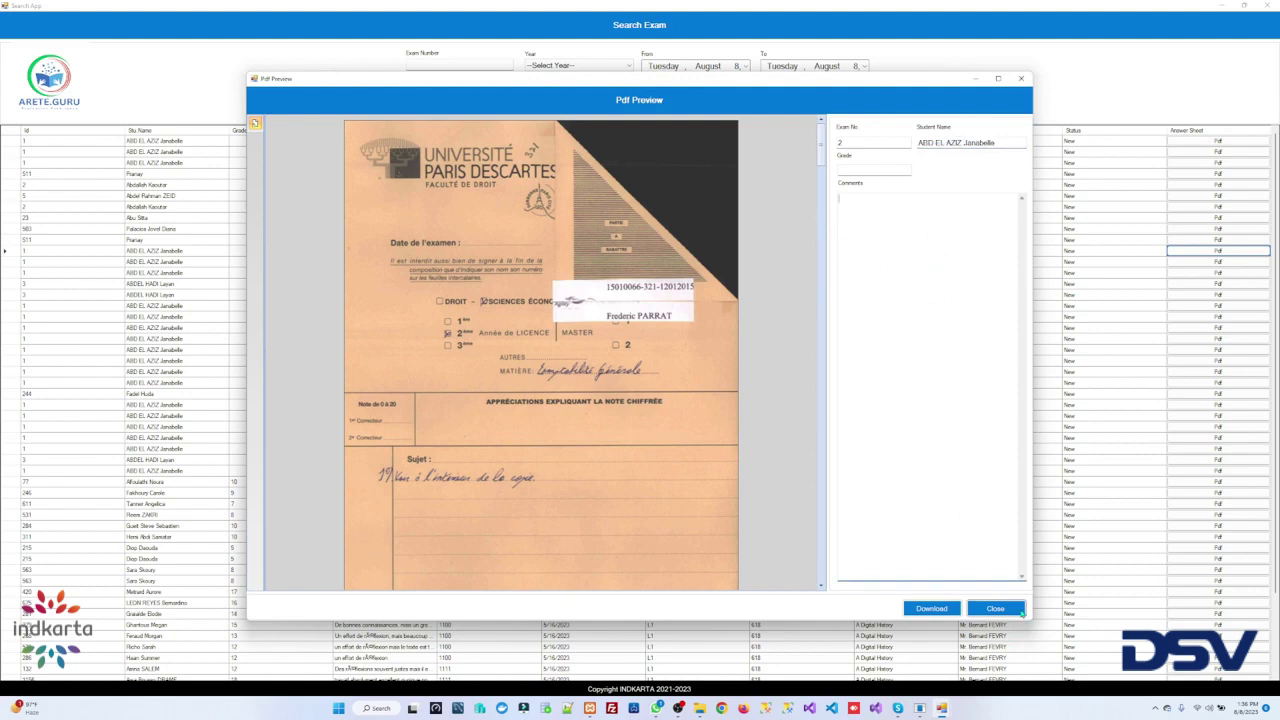
{"action": "left_click", "coordinate": [824, 145]}
{"action": "left_click_drag", "start_coordinate": [824, 145], "coordinate": [820, 529]}
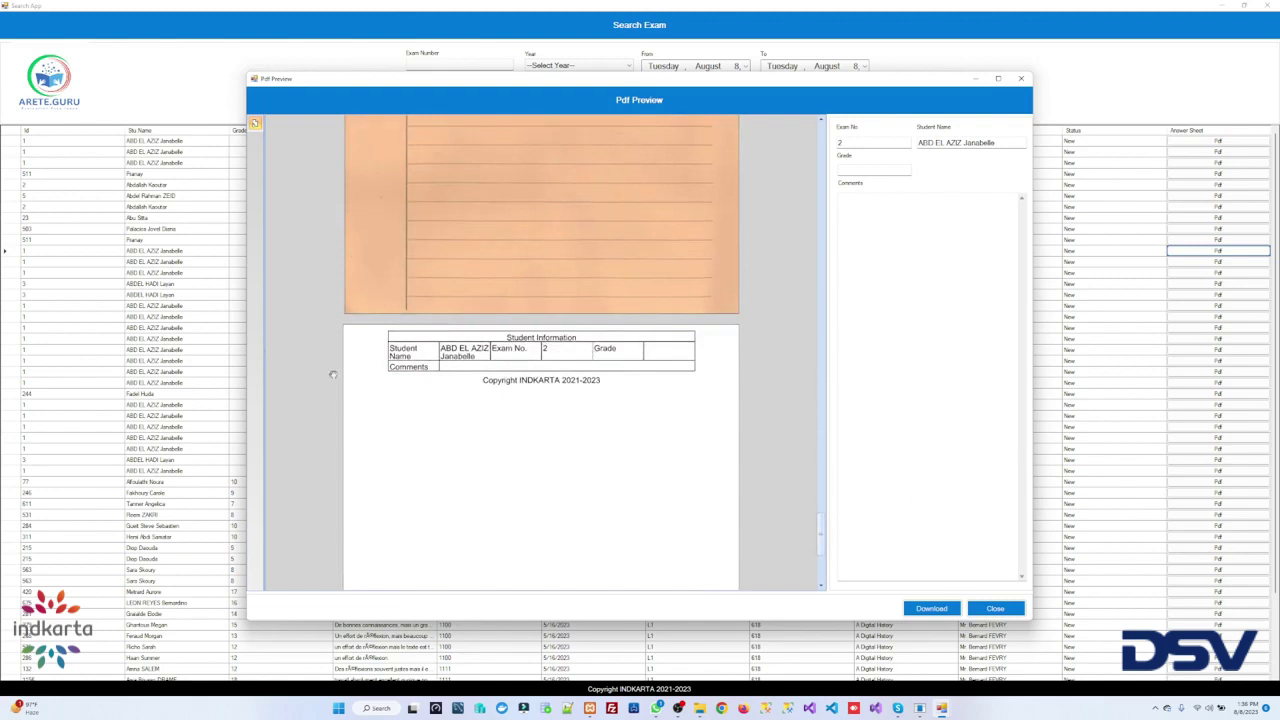
{"action": "left_click", "coordinate": [985, 609]}
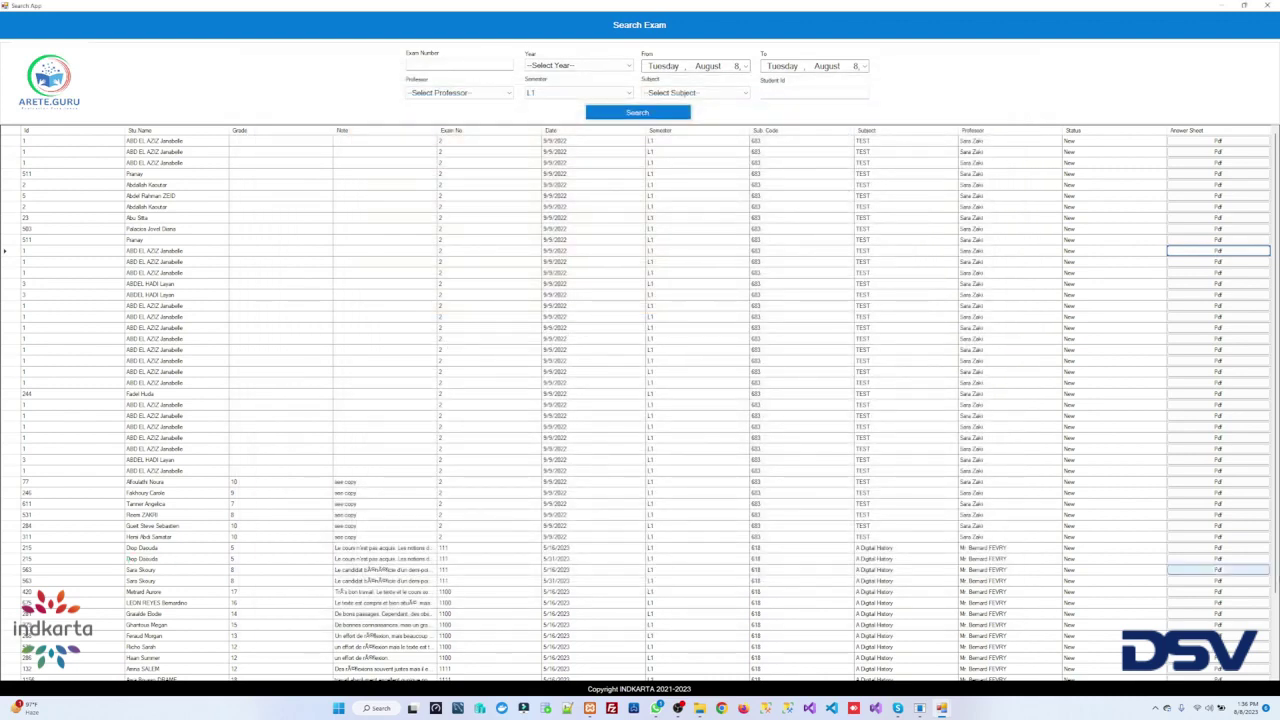
Step: Preview the Exam 111 answer sheet, review its final page, and start the PDF download
{"action": "left_click", "coordinate": [1203, 552]}
{"action": "left_click", "coordinate": [1203, 552]}
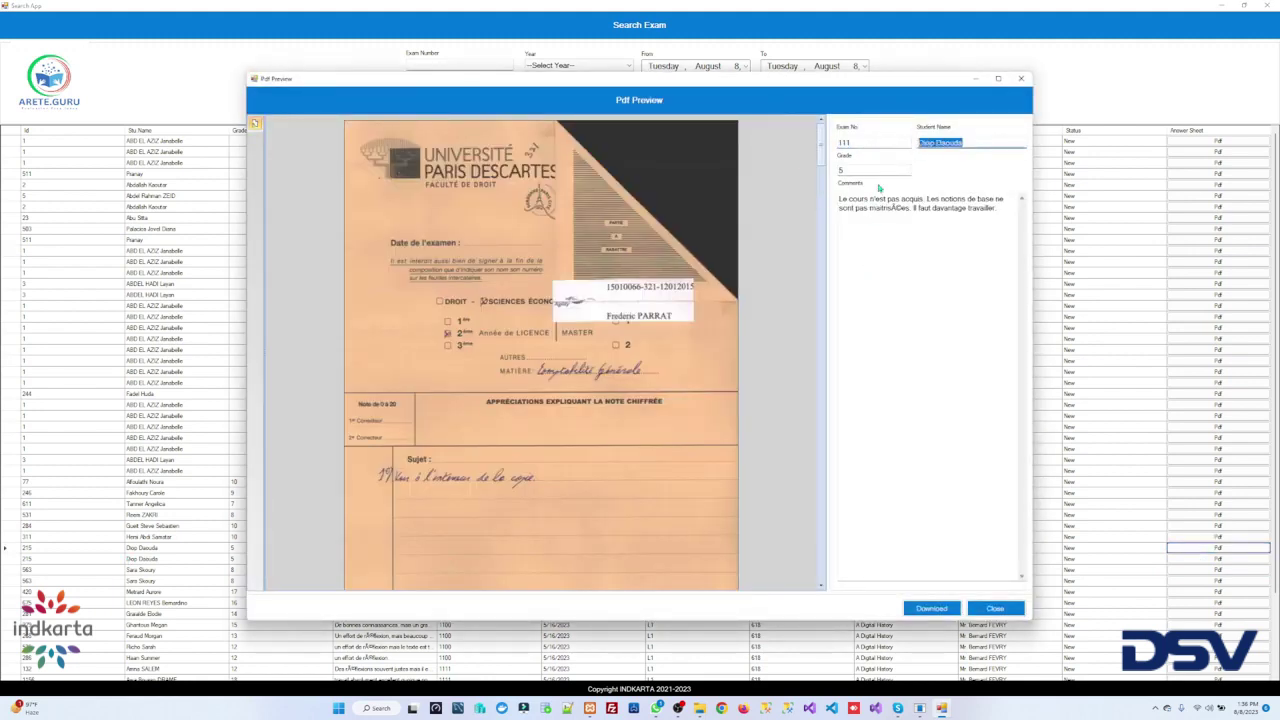
{"action": "key", "text": "Tab"}
{"action": "key", "text": "Tab"}
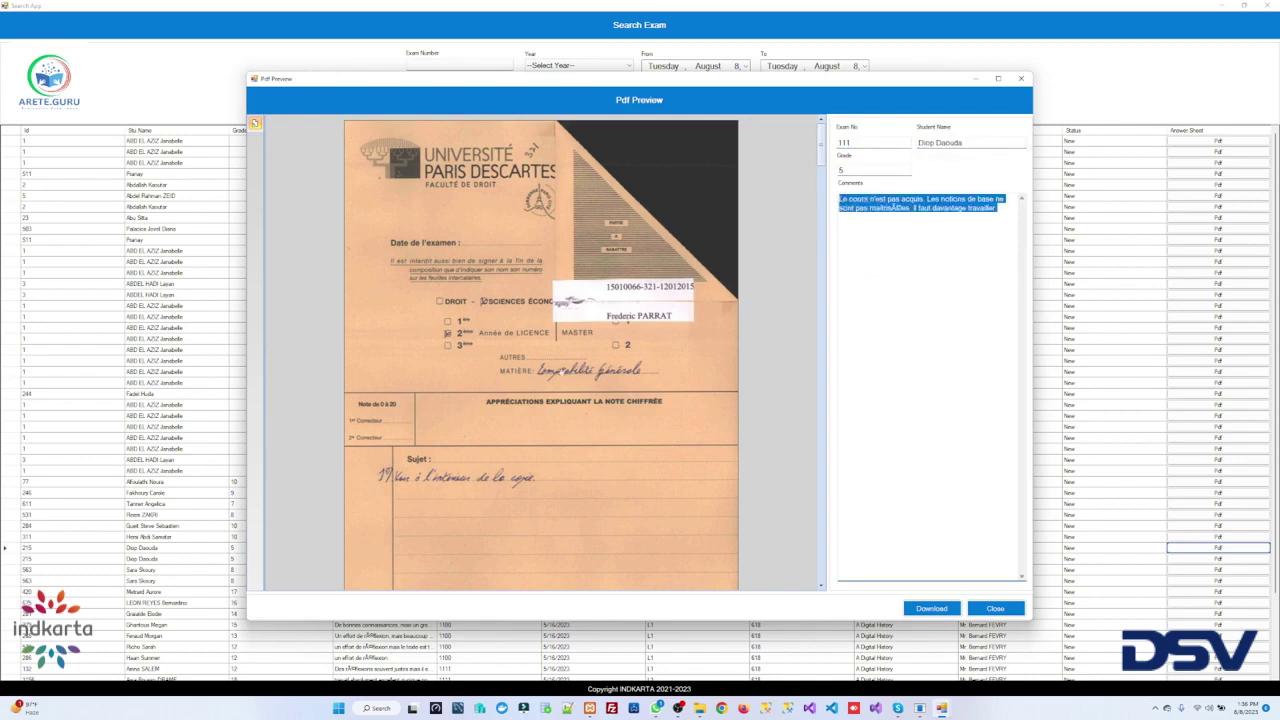
{"action": "left_click_drag", "start_coordinate": [822, 140], "coordinate": [822, 545]}
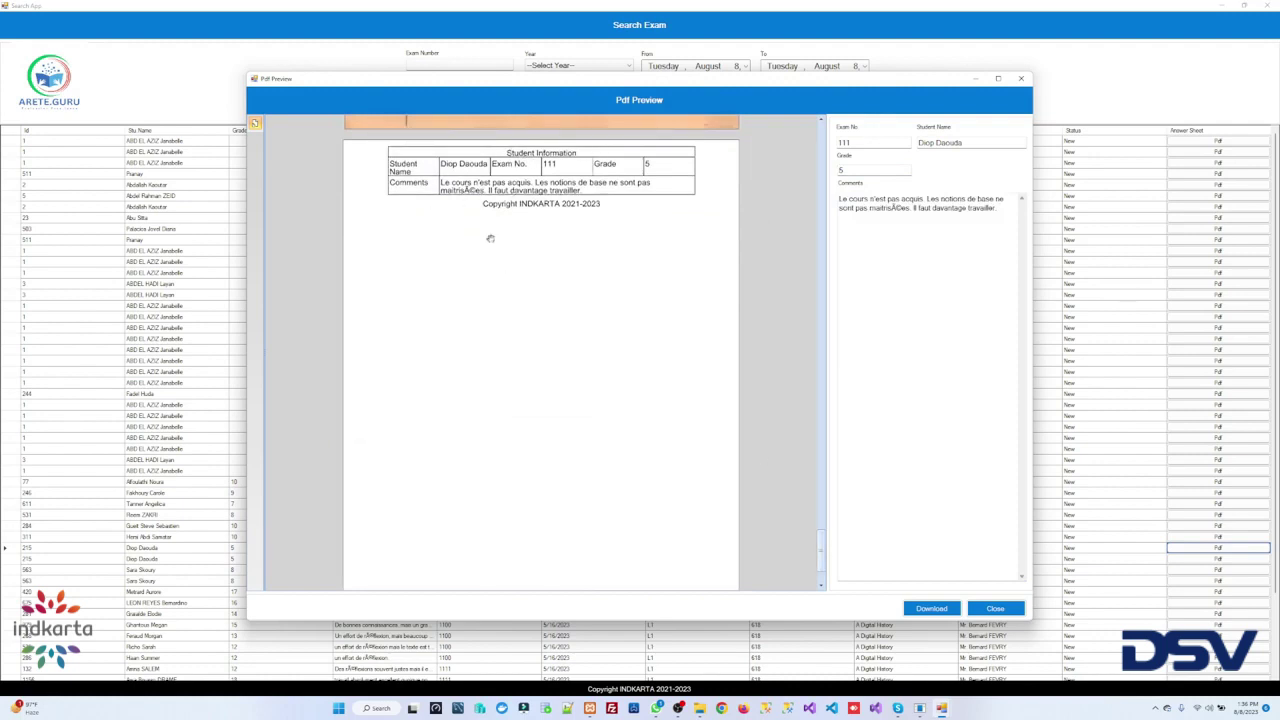
{"action": "left_click", "coordinate": [932, 608]}
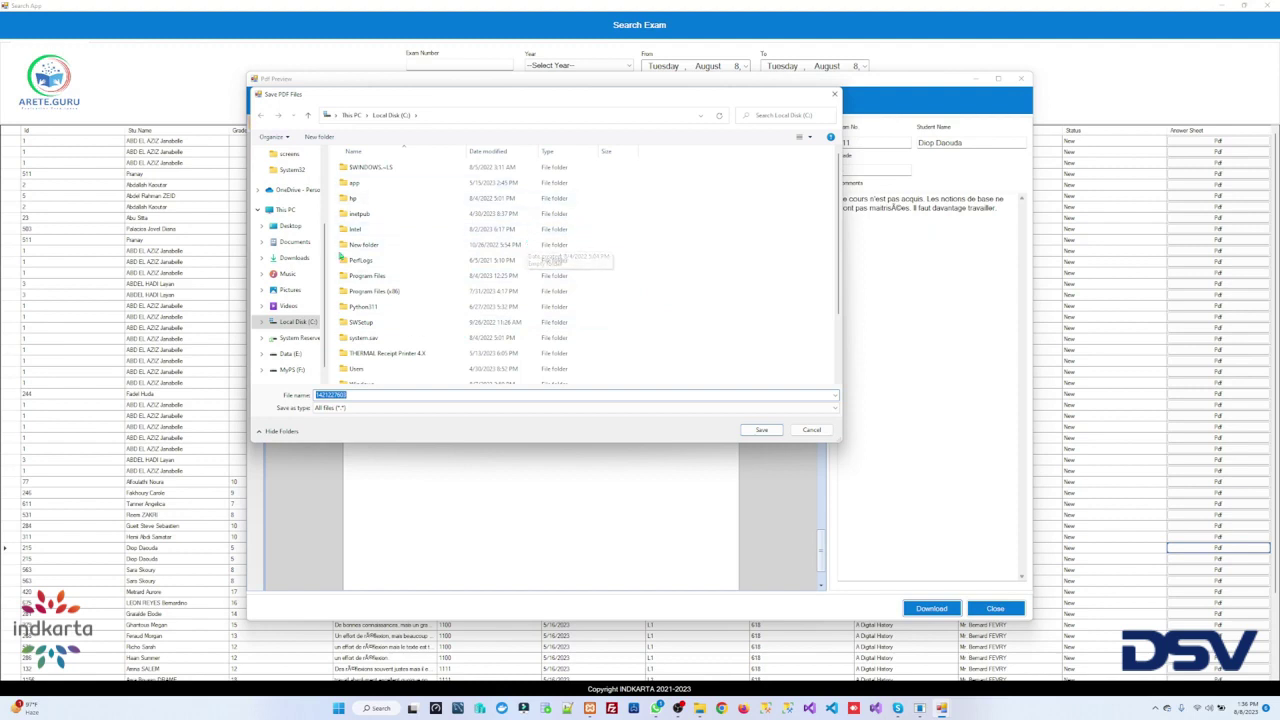
Step: Browse to Desktop > Apps and create a new folder named DownloadPdf
{"action": "left_click", "coordinate": [297, 230]}
{"action": "left_click", "coordinate": [378, 166]}
{"action": "double_click", "coordinate": [378, 166]}
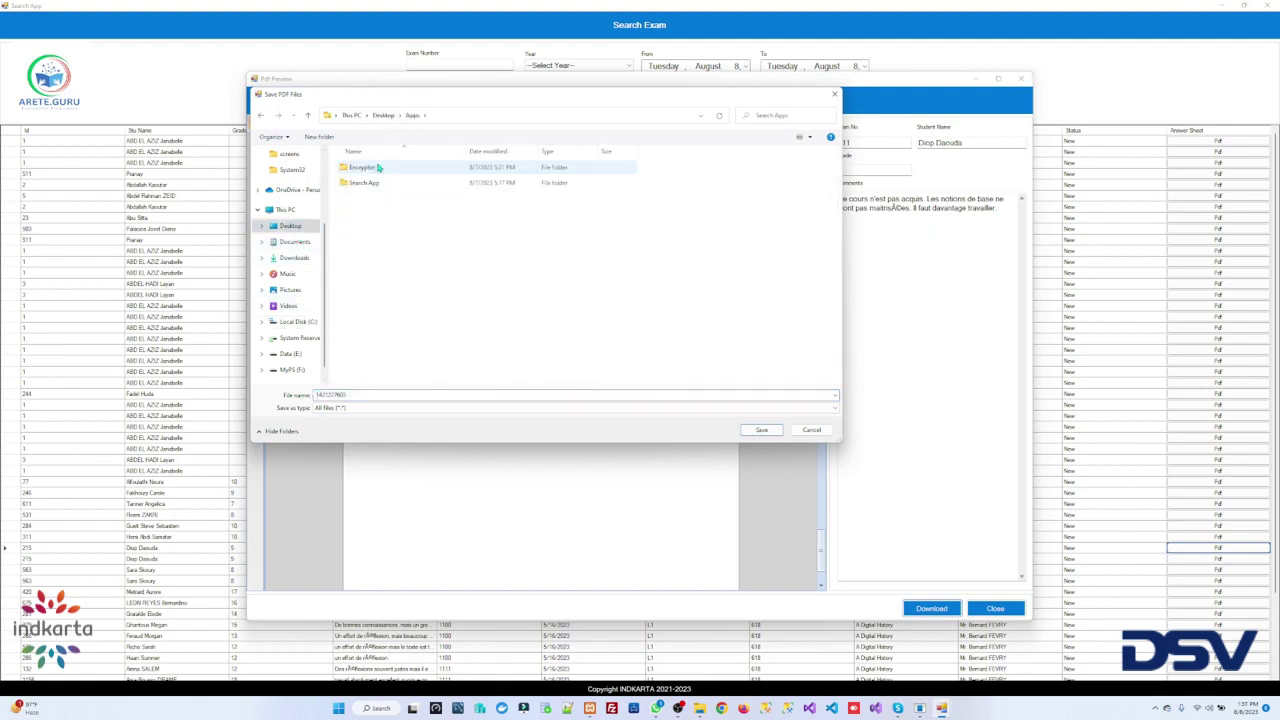
{"action": "right_click", "coordinate": [410, 241]}
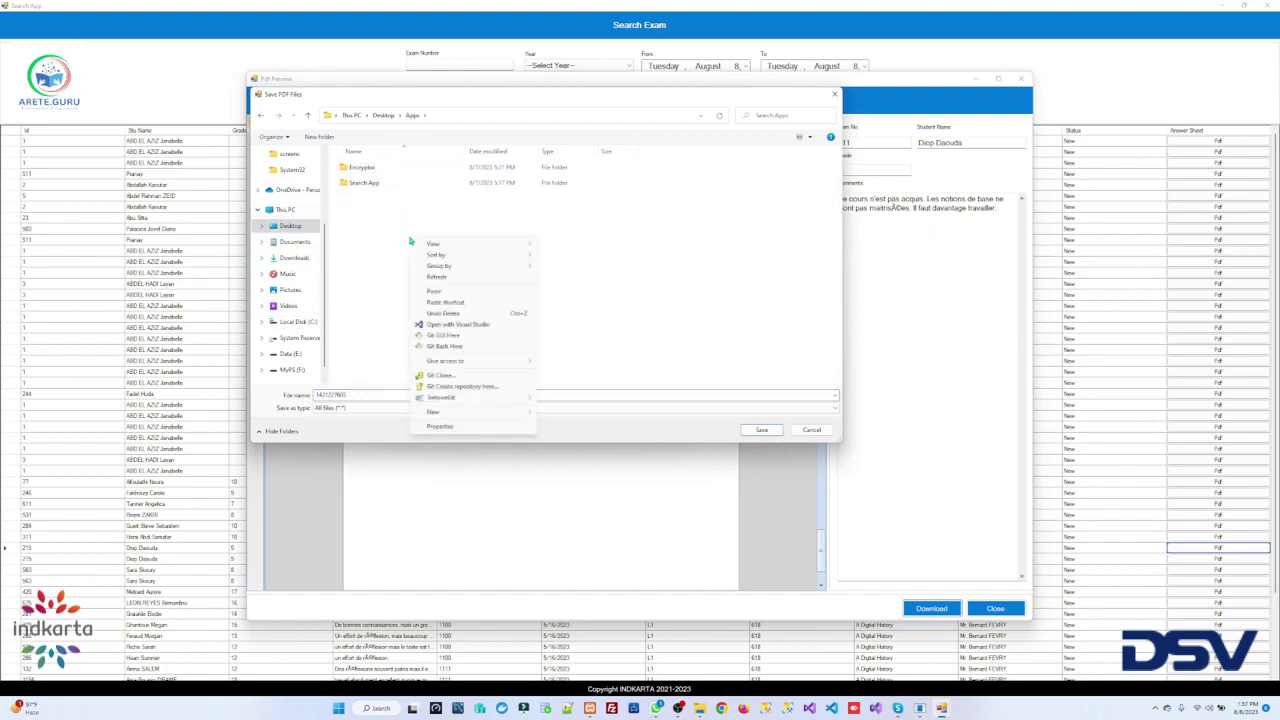
{"action": "left_click", "coordinate": [562, 419]}
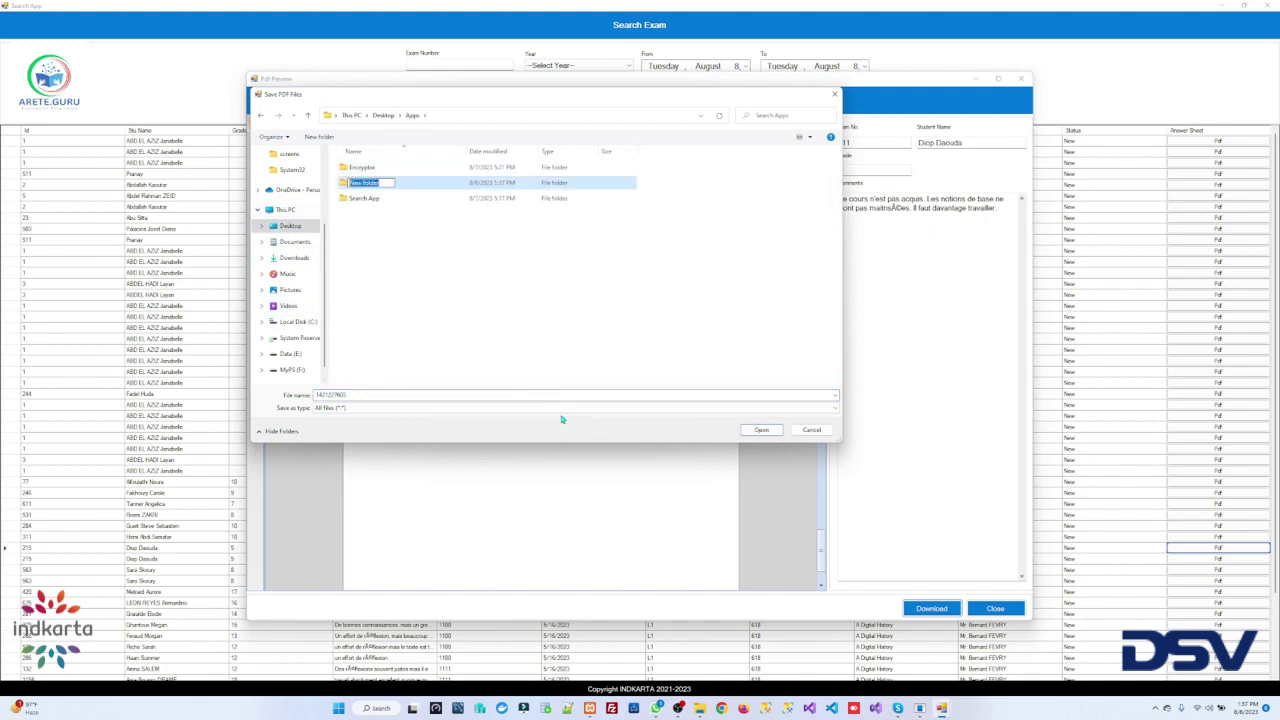
{"action": "type", "text": "DownloadPD"}
Step: Save the PDF into DownloadPdf under its suggested file name
{"action": "double_click", "coordinate": [368, 184]}
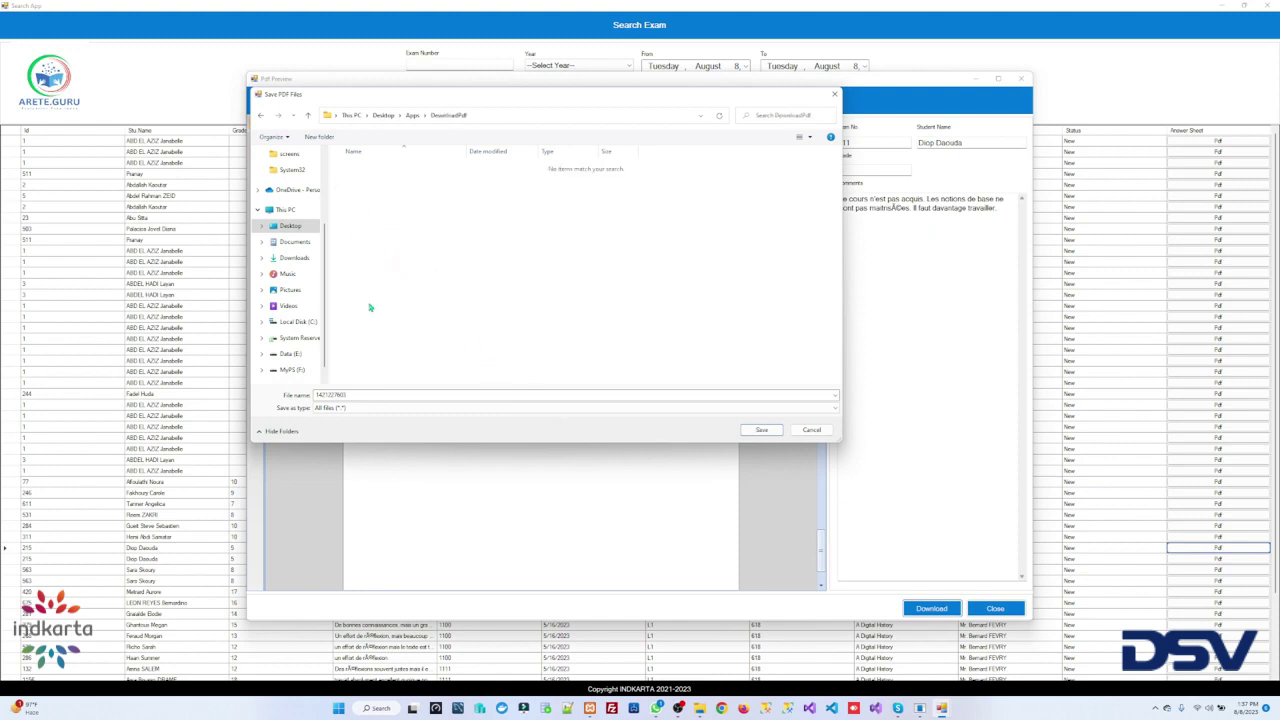
{"action": "double_click", "coordinate": [330, 396]}
{"action": "left_click", "coordinate": [359, 396]}
{"action": "left_click", "coordinate": [757, 430]}
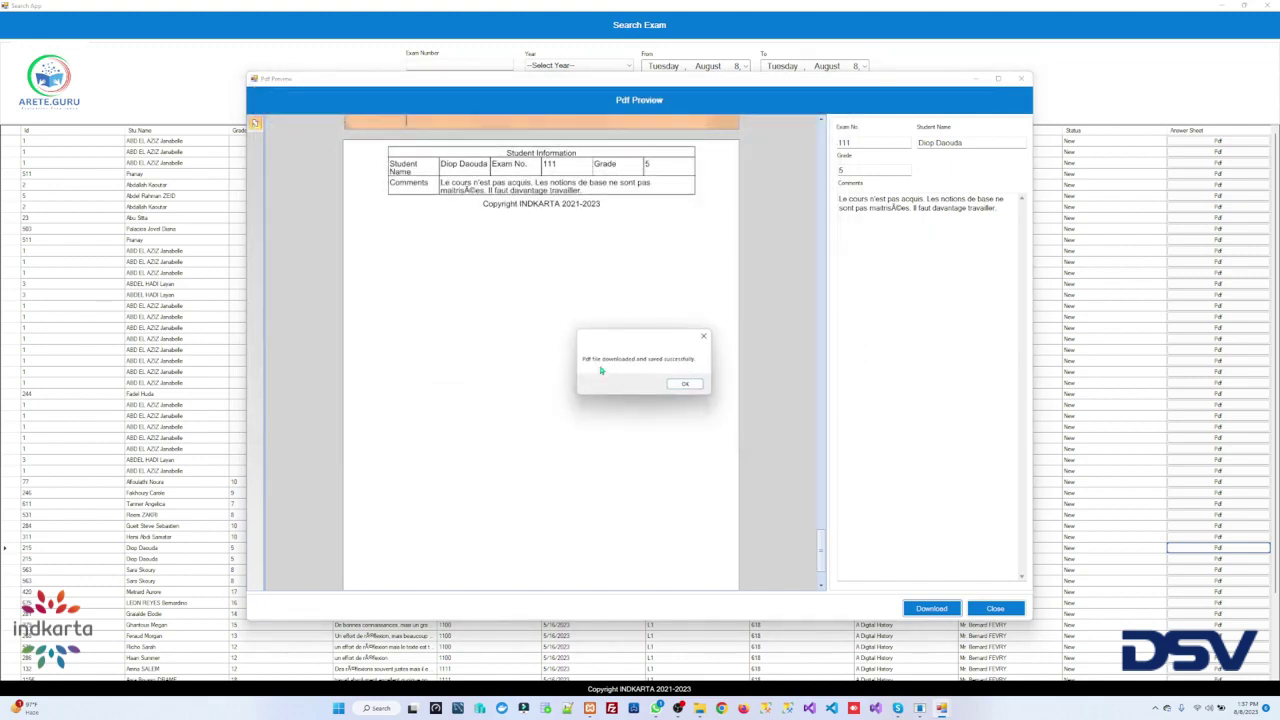
Step: Dismiss the success message and open the saved PDF from DownloadPdf in Edge
{"action": "left_click", "coordinate": [685, 384]}
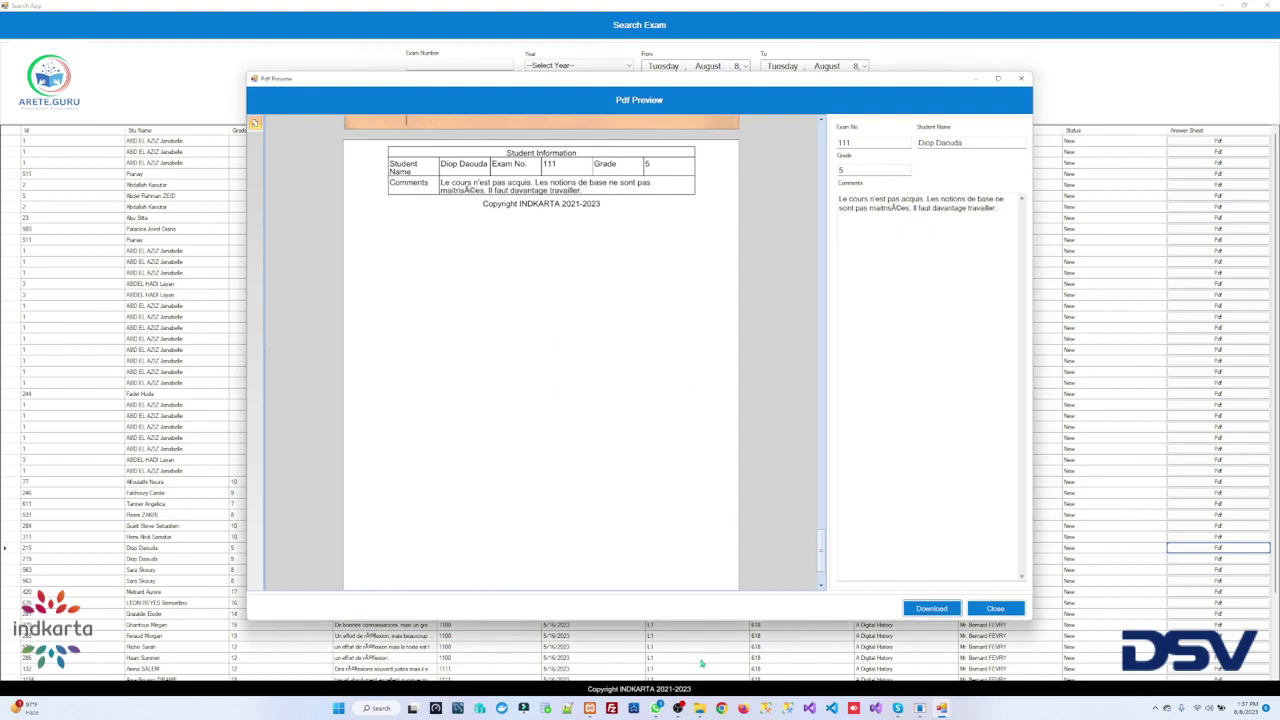
{"action": "left_click", "coordinate": [699, 708]}
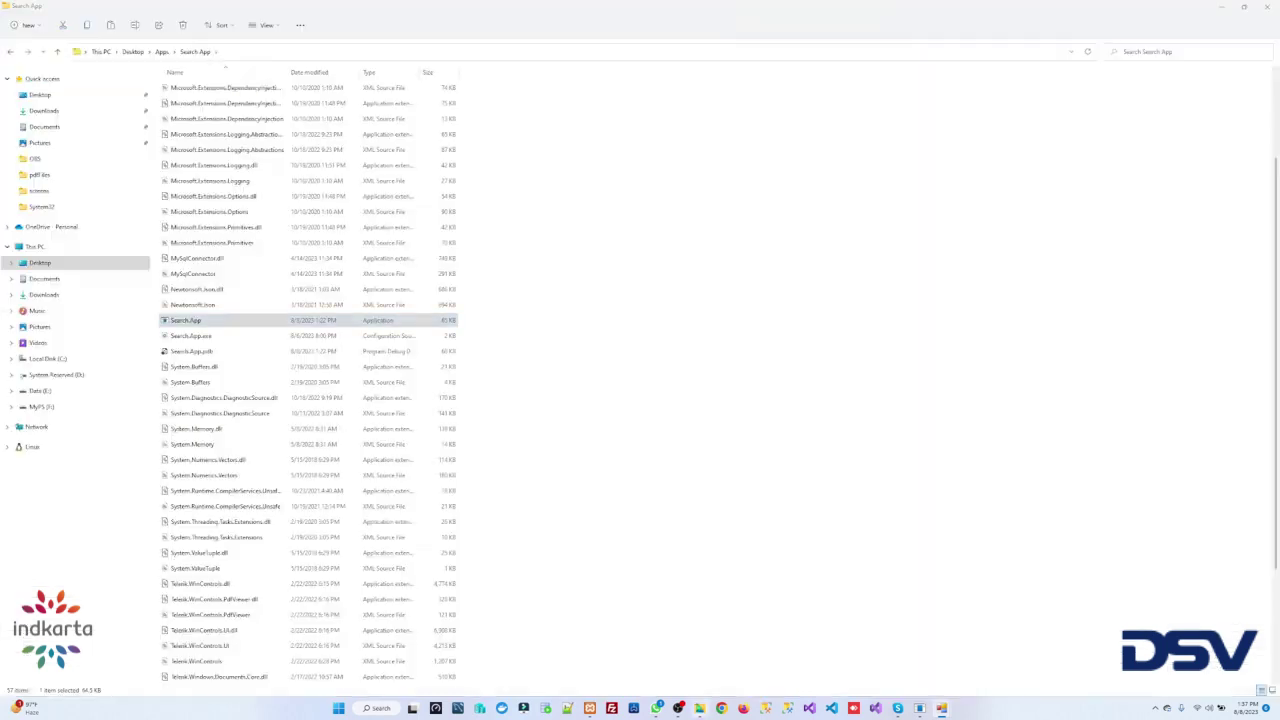
{"action": "left_click", "coordinate": [162, 52]}
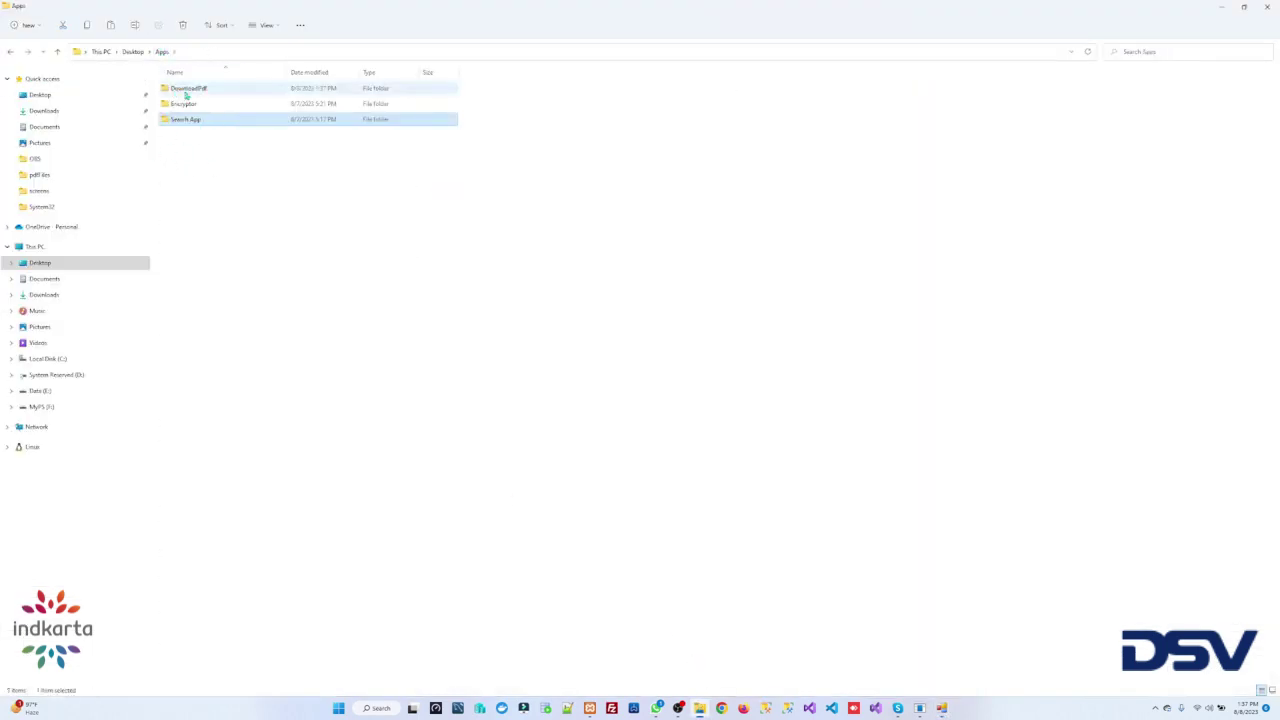
{"action": "double_click", "coordinate": [187, 90]}
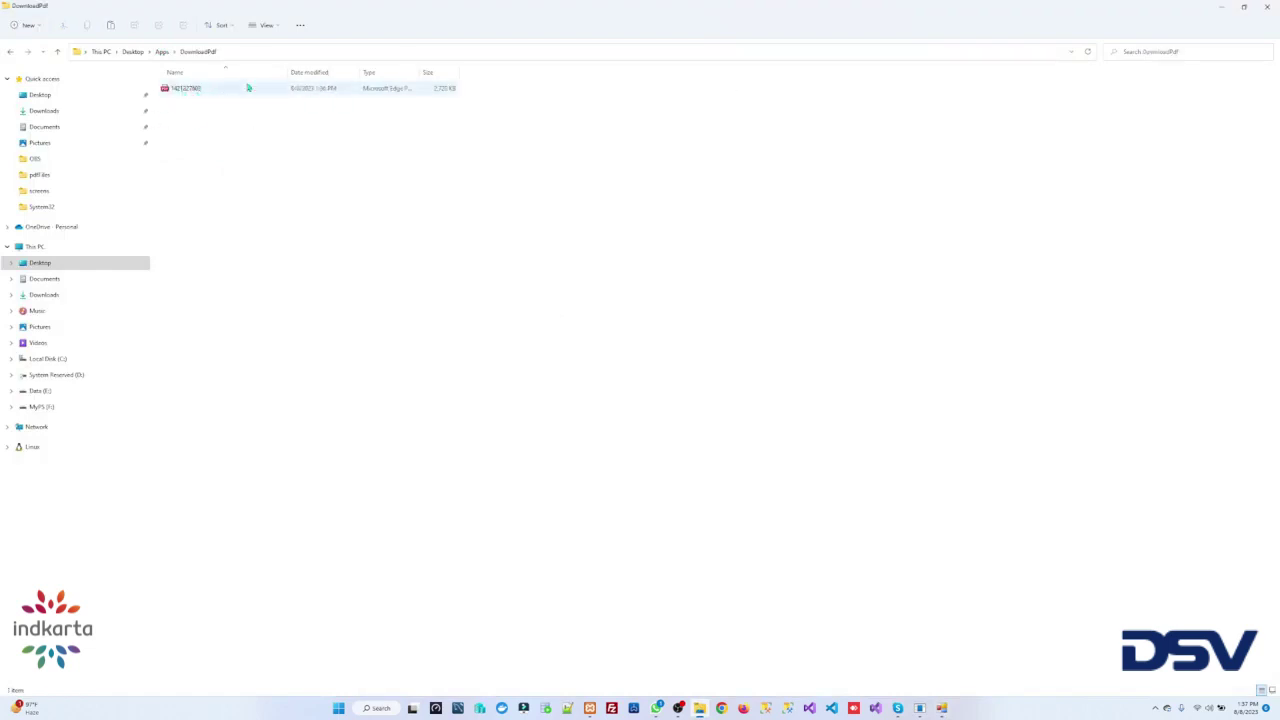
{"action": "right_click", "coordinate": [227, 94]}
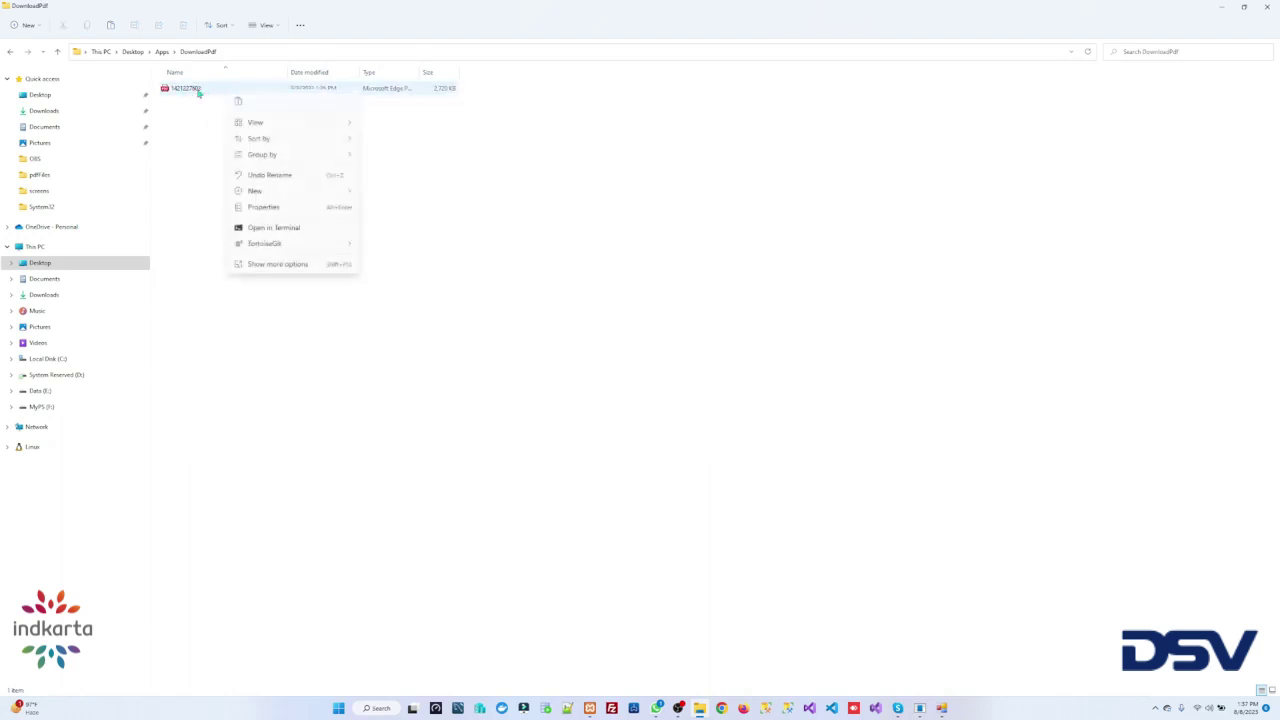
{"action": "left_click", "coordinate": [198, 90]}
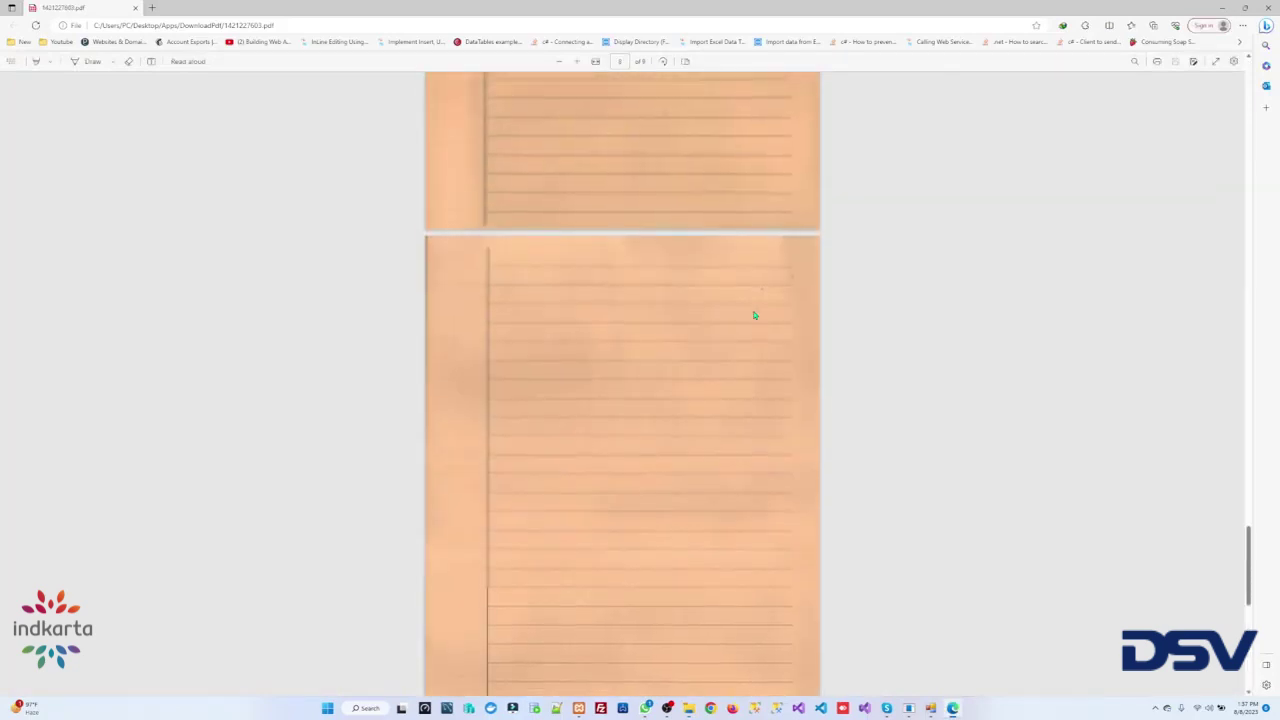
Step: Scroll the PDF from top to final page and select the Student Information table text
{"action": "scroll", "coordinate": [754, 315], "scroll_direction": "up", "scroll_amount": 10}
{"action": "scroll", "coordinate": [754, 315], "scroll_direction": "up", "scroll_amount": 10}
{"action": "scroll", "coordinate": [754, 315], "scroll_direction": "up", "scroll_amount": 10}
{"action": "scroll", "coordinate": [754, 315], "scroll_direction": "down", "scroll_amount": 10}
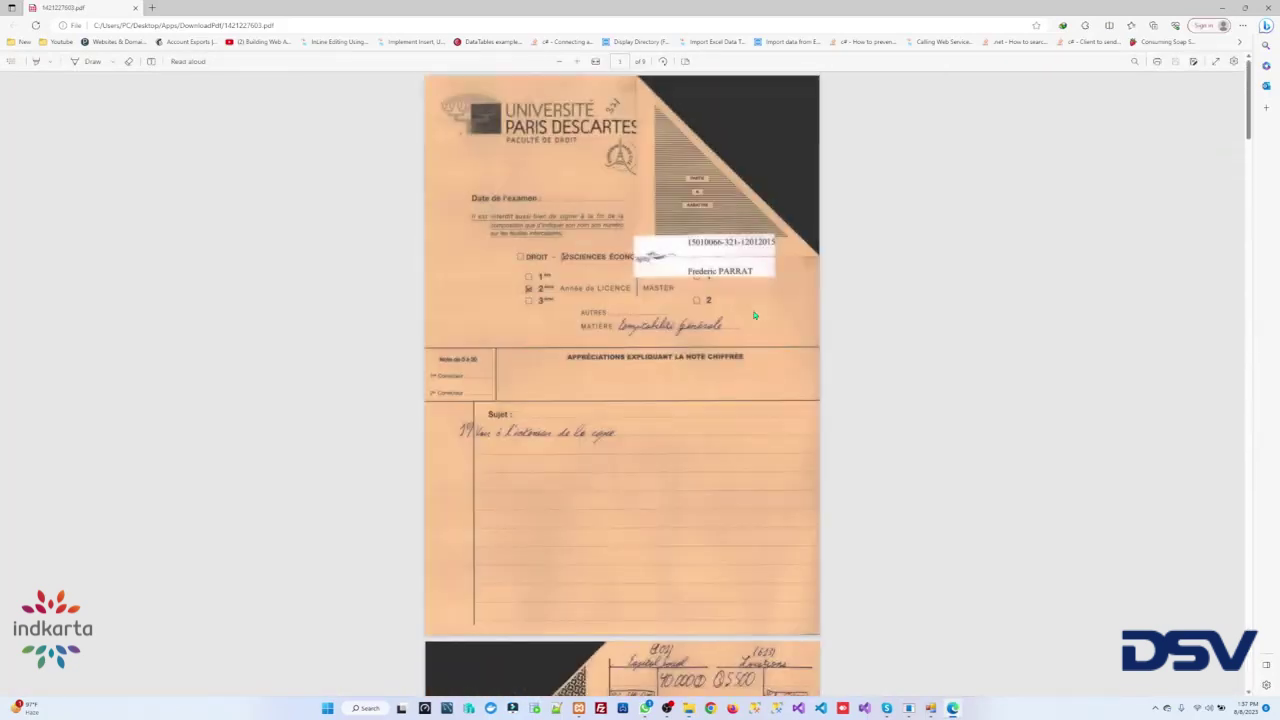
{"action": "scroll", "coordinate": [754, 315], "scroll_direction": "down", "scroll_amount": 10}
{"action": "scroll", "coordinate": [754, 315], "scroll_direction": "down", "scroll_amount": 10}
{"action": "scroll", "coordinate": [754, 315], "scroll_direction": "down", "scroll_amount": 10}
{"action": "scroll", "coordinate": [754, 315], "scroll_direction": "down", "scroll_amount": 5}
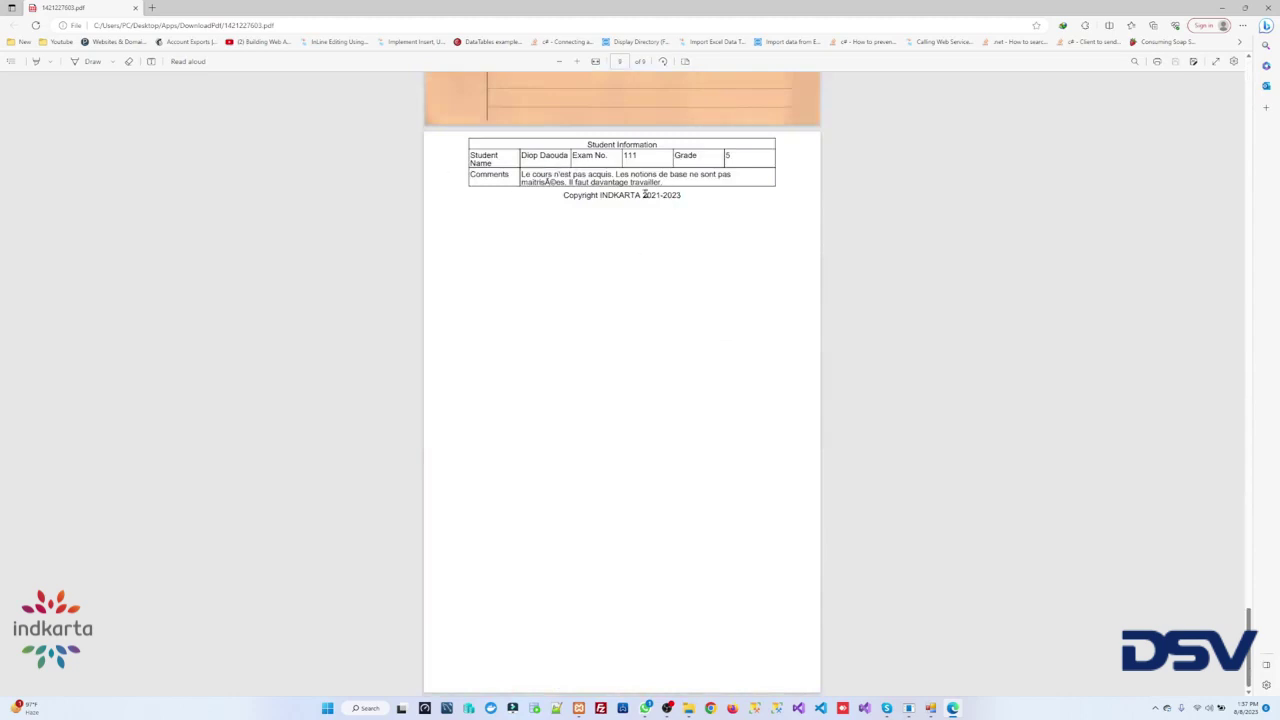
{"action": "left_click_drag", "start_coordinate": [680, 195], "coordinate": [761, 354]}
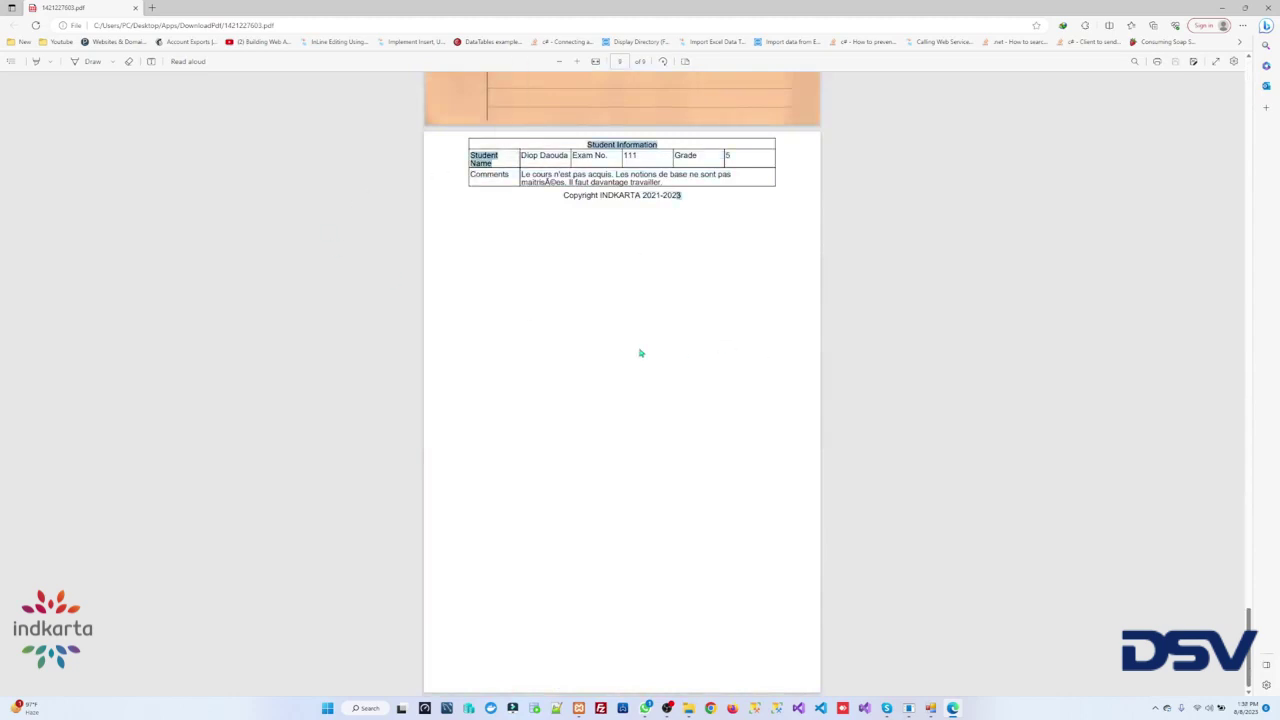